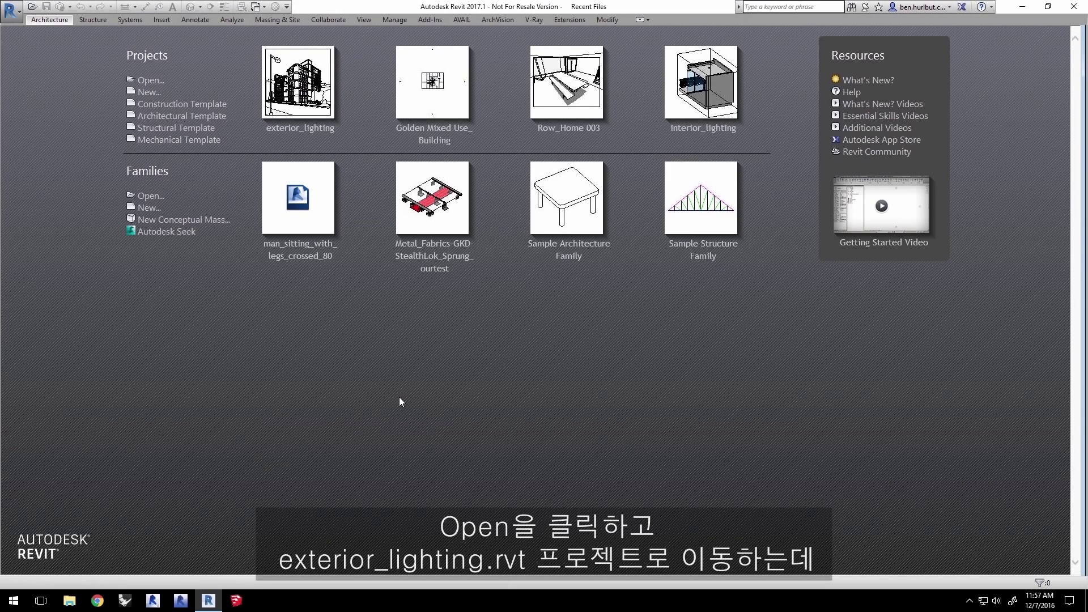
Step: Open the exterior_lighting.rvt project and make Render the active V-Ray view
{"action": "left_click", "coordinate": [314, 222]}
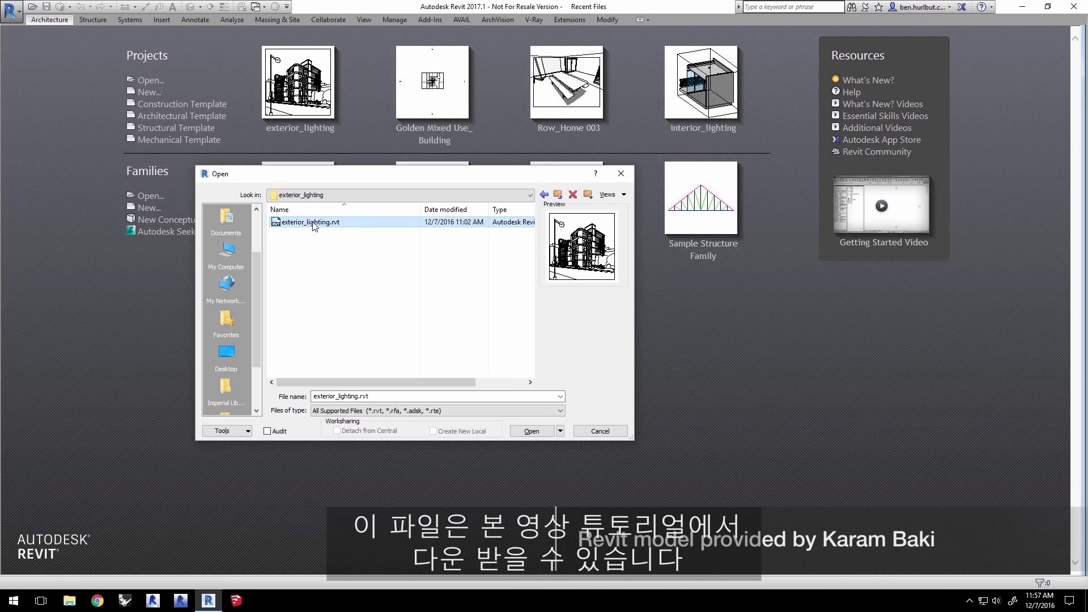
{"action": "left_click", "coordinate": [538, 431]}
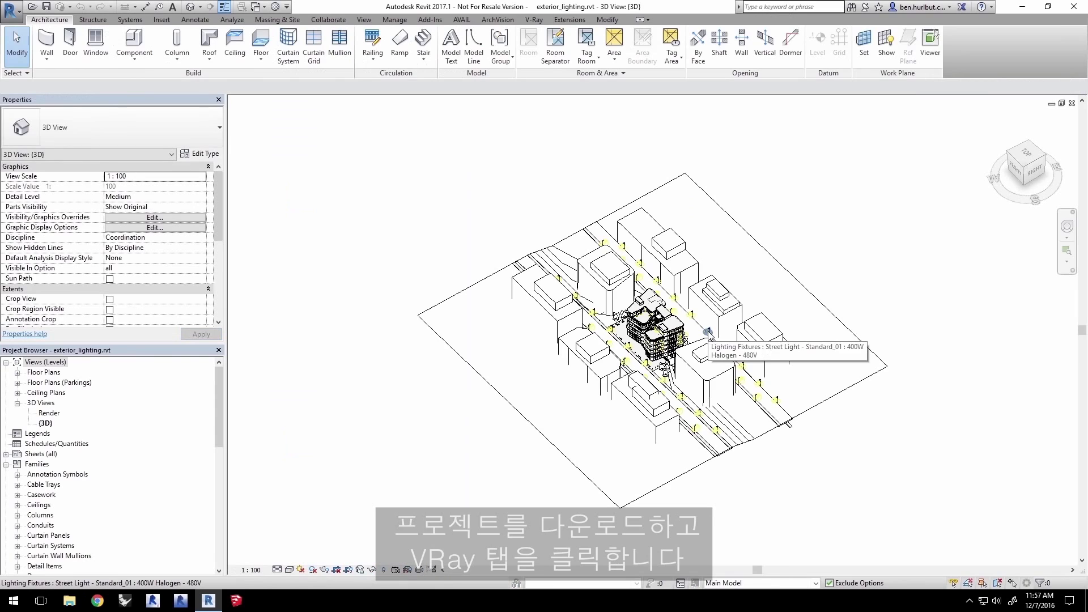
{"action": "left_click", "coordinate": [534, 19]}
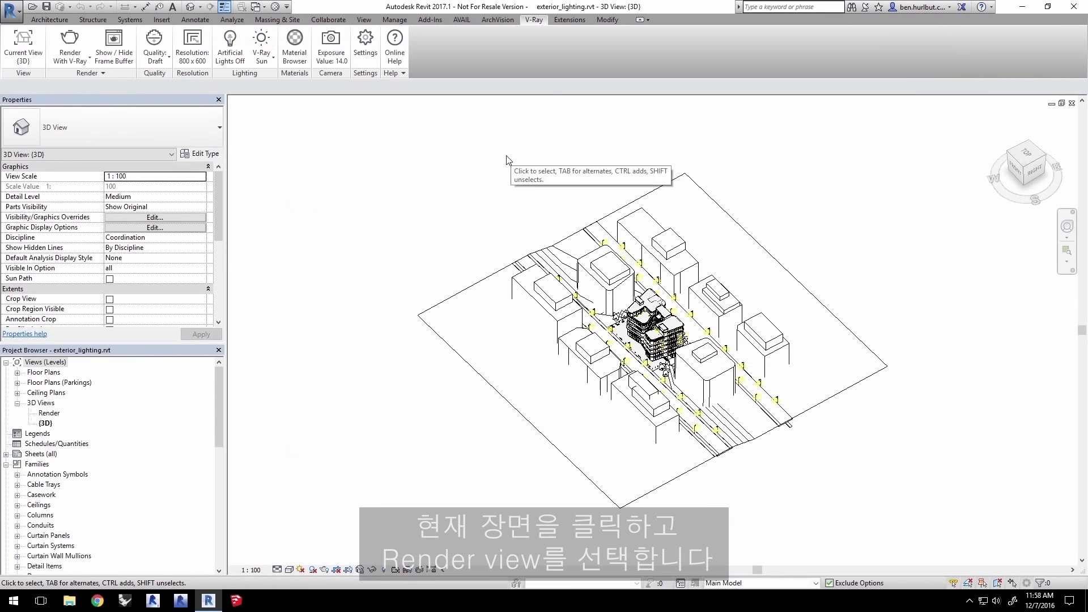
{"action": "left_click", "coordinate": [27, 63]}
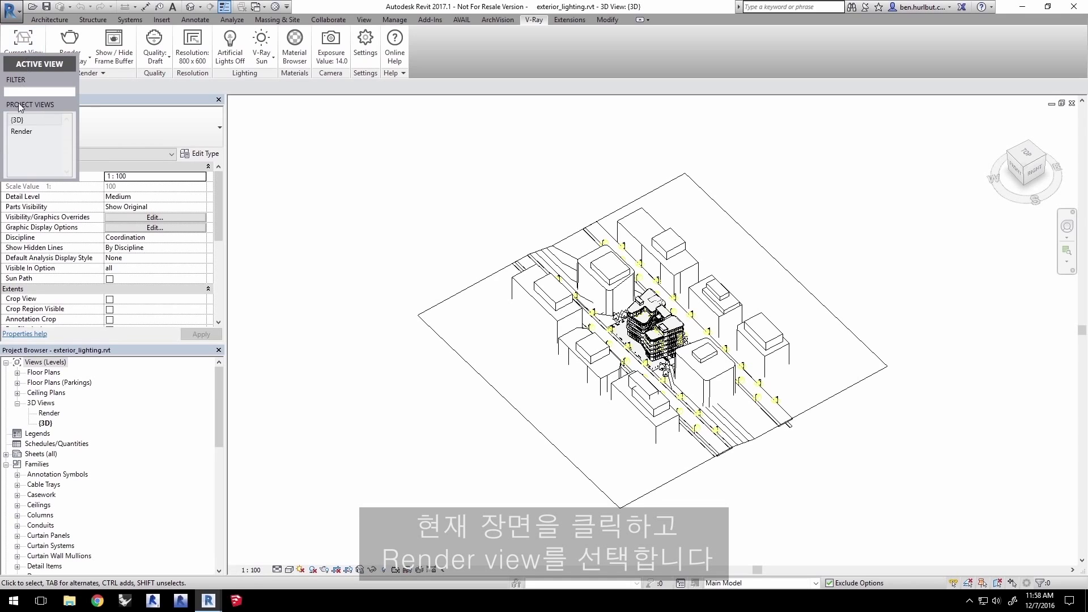
{"action": "left_click", "coordinate": [19, 132]}
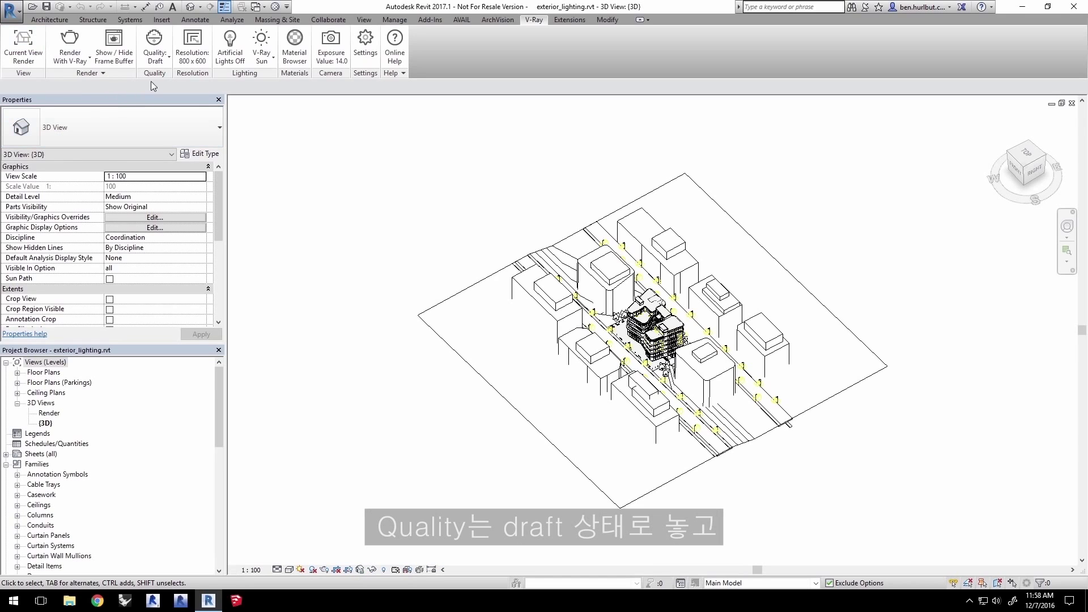
Step: Base the V-Ray render resolution on the crop region, using the Printer option at 150 DPI
{"action": "left_click", "coordinate": [192, 52]}
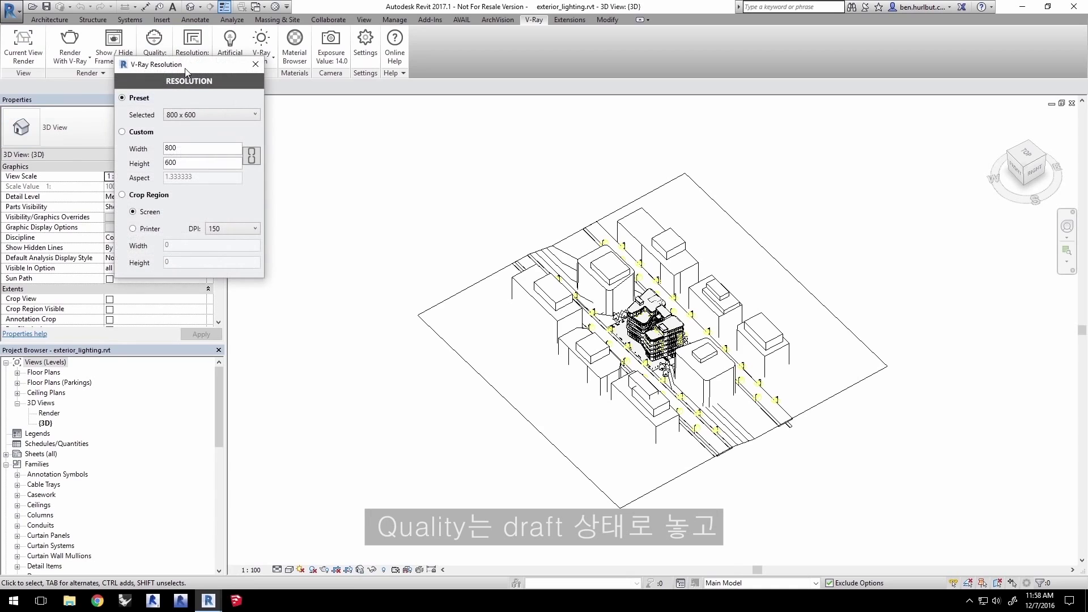
{"action": "left_click", "coordinate": [129, 197]}
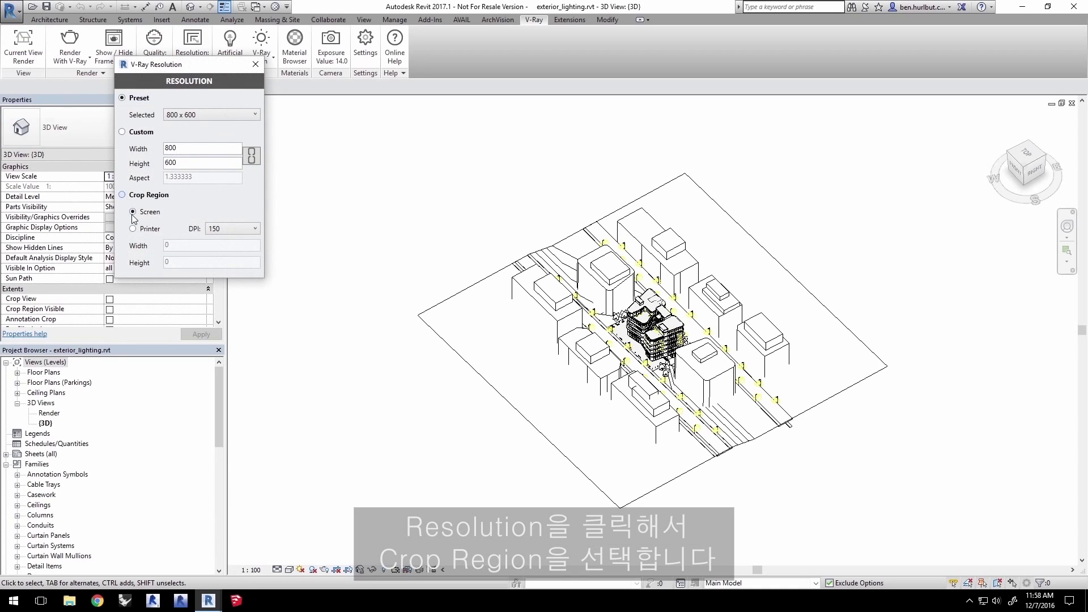
{"action": "left_click", "coordinate": [136, 232]}
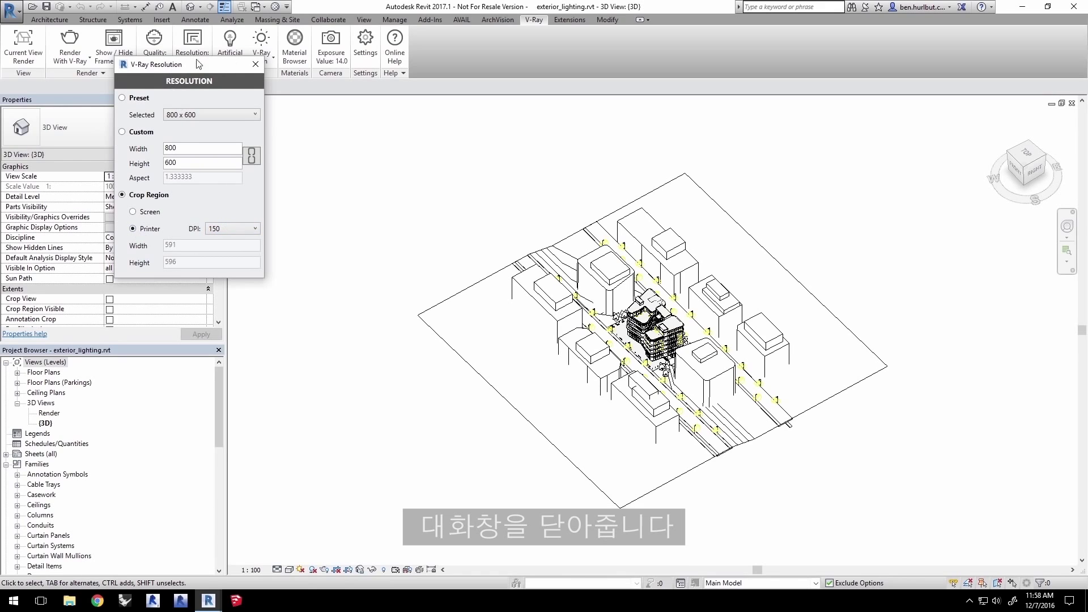
{"action": "left_click", "coordinate": [256, 64]}
Step: Change the V-Ray light source to Dome Light and move its settings window over the model view
{"action": "left_click", "coordinate": [264, 60]}
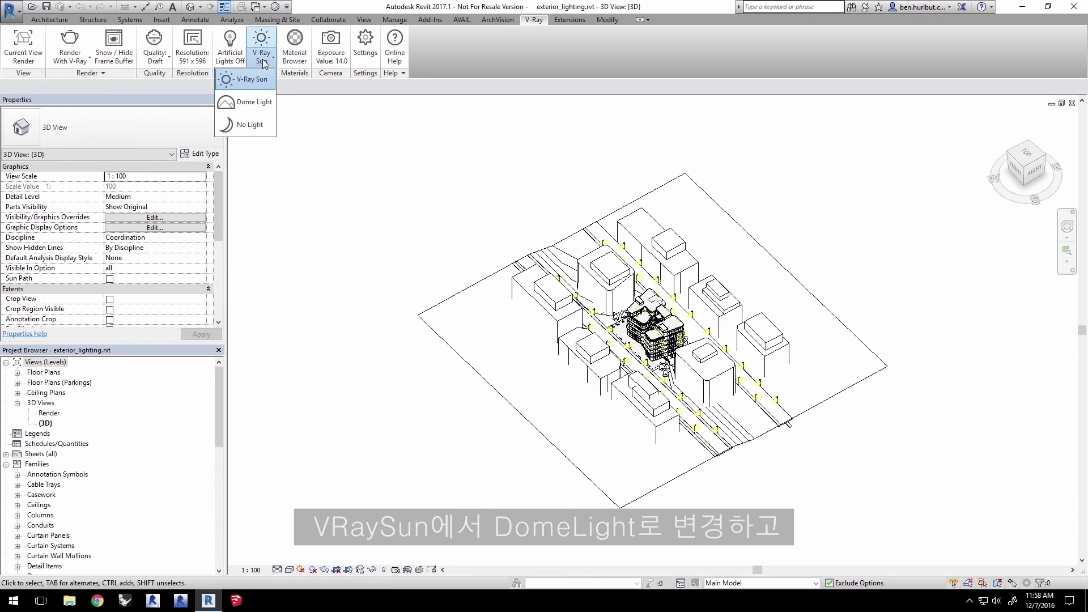
{"action": "left_click", "coordinate": [255, 103]}
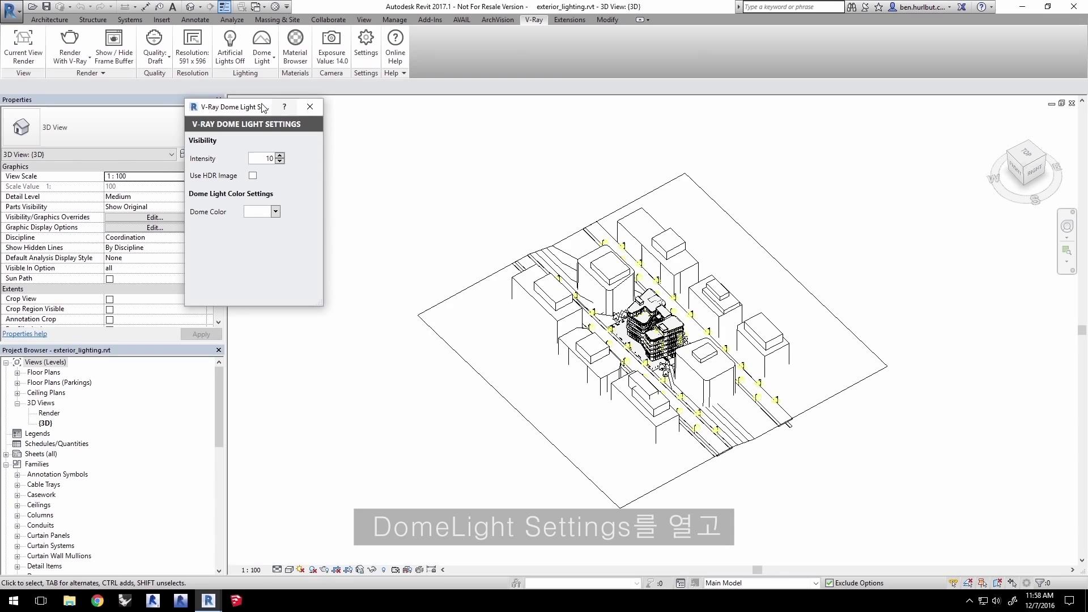
{"action": "left_click_drag", "start_coordinate": [263, 108], "coordinate": [653, 159]}
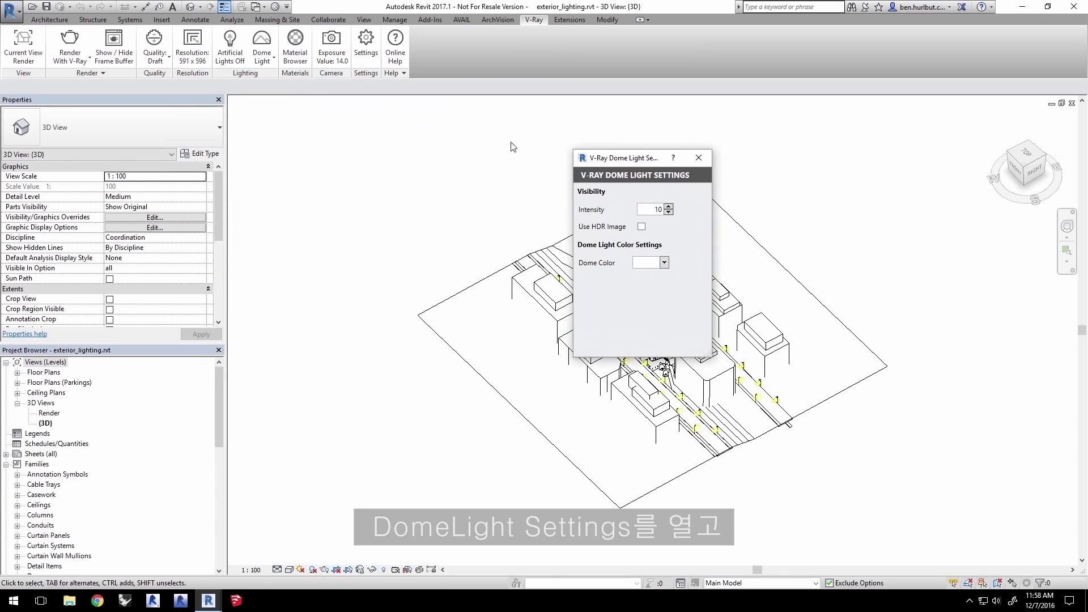
Step: Start a V-Ray RT render of the building and rearrange the frame buffer and rendering progress windows
{"action": "left_click", "coordinate": [73, 62]}
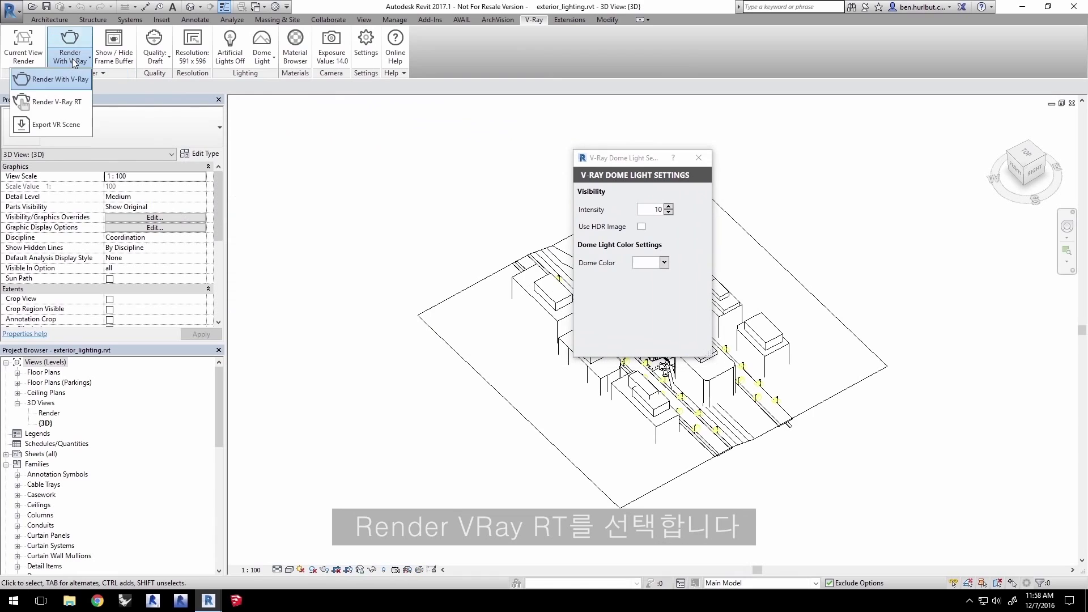
{"action": "left_click", "coordinate": [64, 102]}
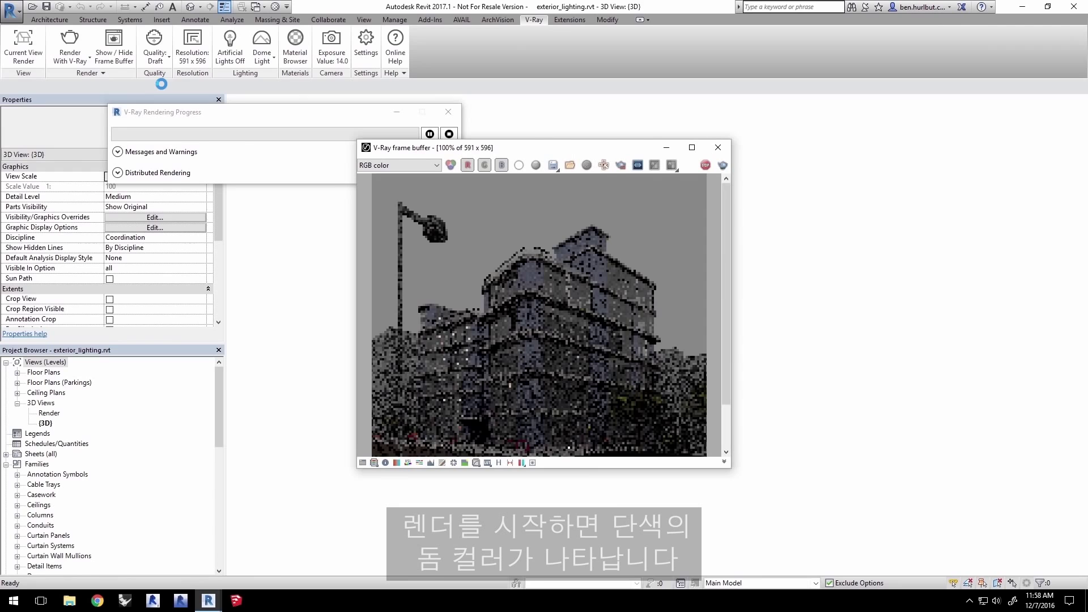
{"action": "left_click_drag", "start_coordinate": [593, 150], "coordinate": [264, 169]}
{"action": "left_click_drag", "start_coordinate": [361, 114], "coordinate": [592, 206]}
Step: Light the dome with an HDR image and set the image's rotation to 145
{"action": "left_click", "coordinate": [626, 151]}
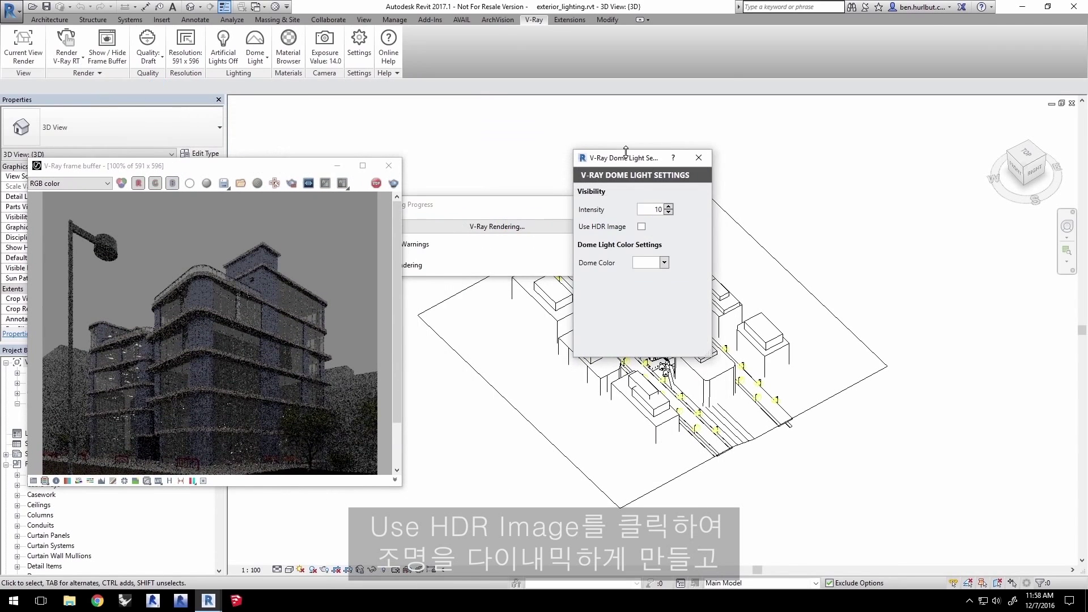
{"action": "left_click", "coordinate": [642, 227]}
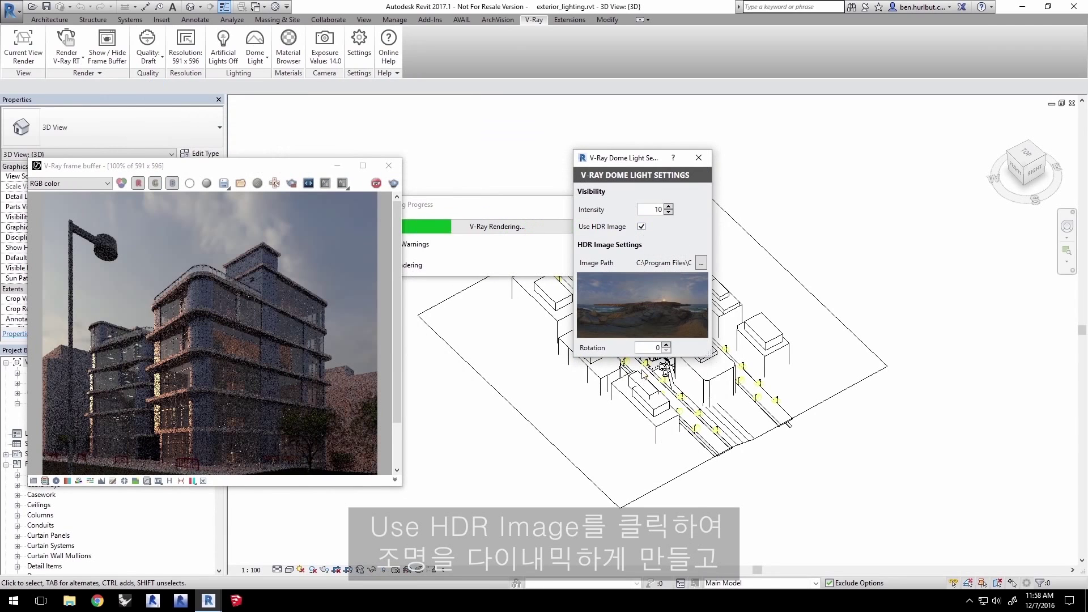
{"action": "double_click", "coordinate": [651, 347]}
{"action": "type", "text": "100"}
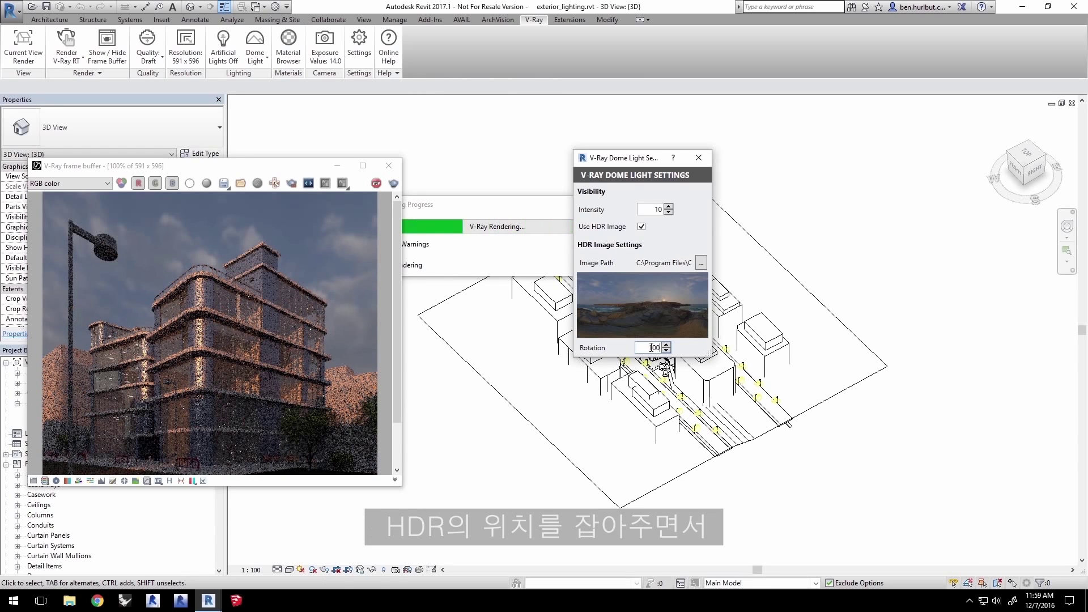
{"action": "left_click", "coordinate": [666, 345]}
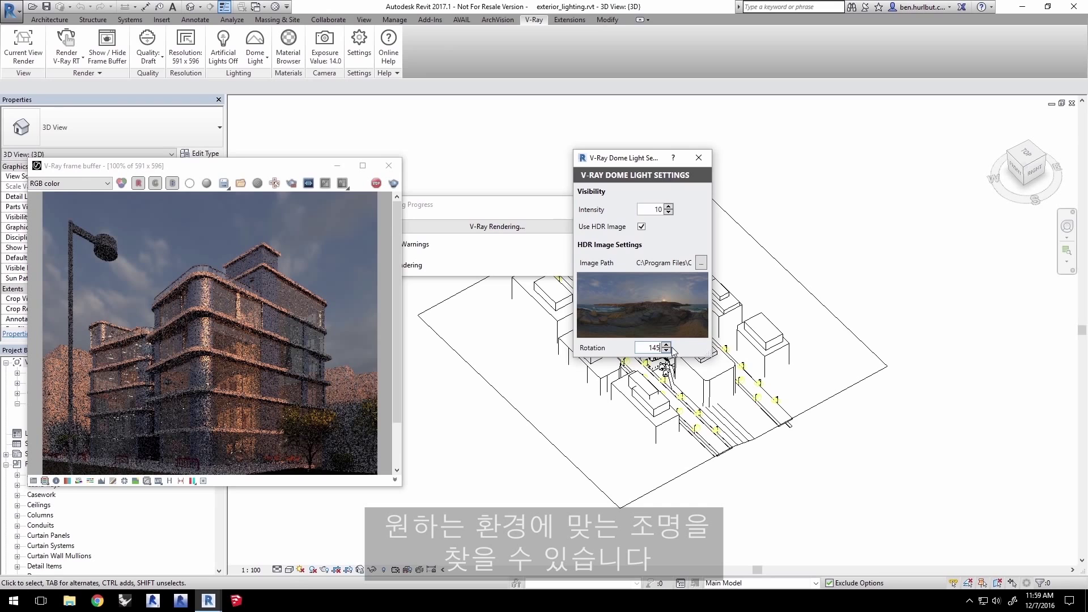
Step: Switch the light source to V-Ray Sun, close the dome light settings, and arrange the remaining windows so the whole render is visible
{"action": "left_click", "coordinate": [251, 64]}
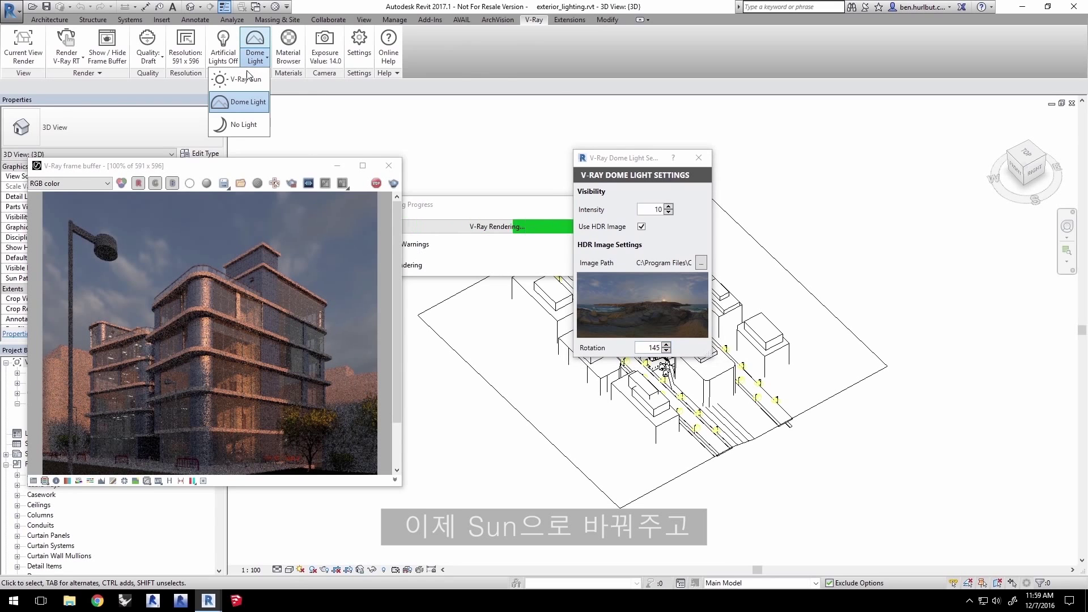
{"action": "left_click", "coordinate": [262, 104]}
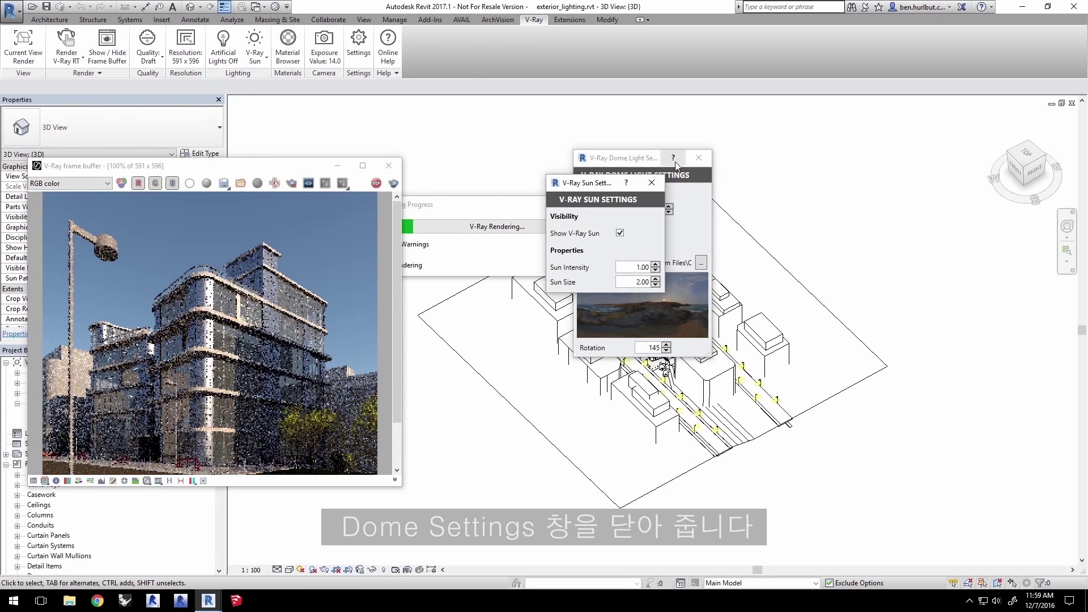
{"action": "left_click", "coordinate": [699, 158]}
{"action": "left_click_drag", "start_coordinate": [606, 178], "coordinate": [666, 154]}
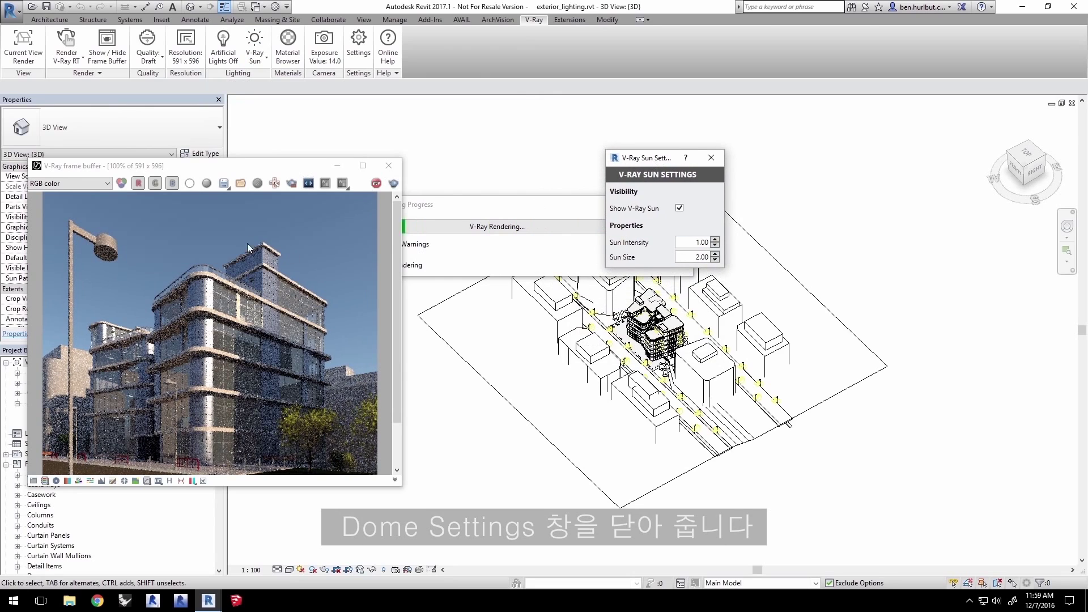
{"action": "left_click_drag", "start_coordinate": [289, 158], "coordinate": [480, 78]}
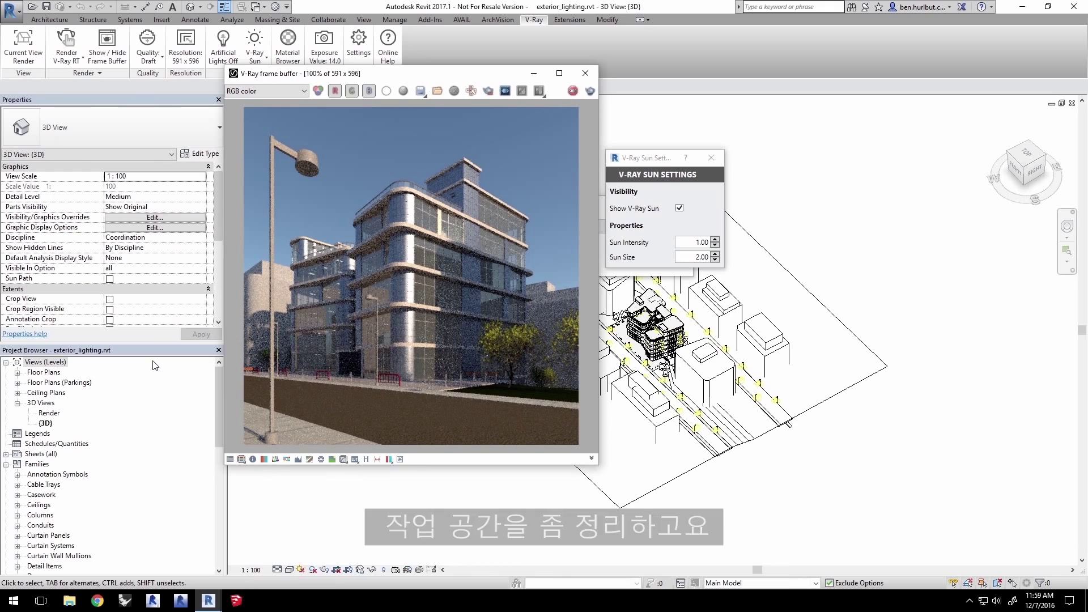
Step: Open the sun settings through the Render view's rendering settings
{"action": "left_click", "coordinate": [49, 413]}
{"action": "scroll", "coordinate": [219, 218], "scroll_direction": "down", "scroll_amount": 1}
{"action": "left_click_drag", "start_coordinate": [219, 219], "coordinate": [220, 240]}
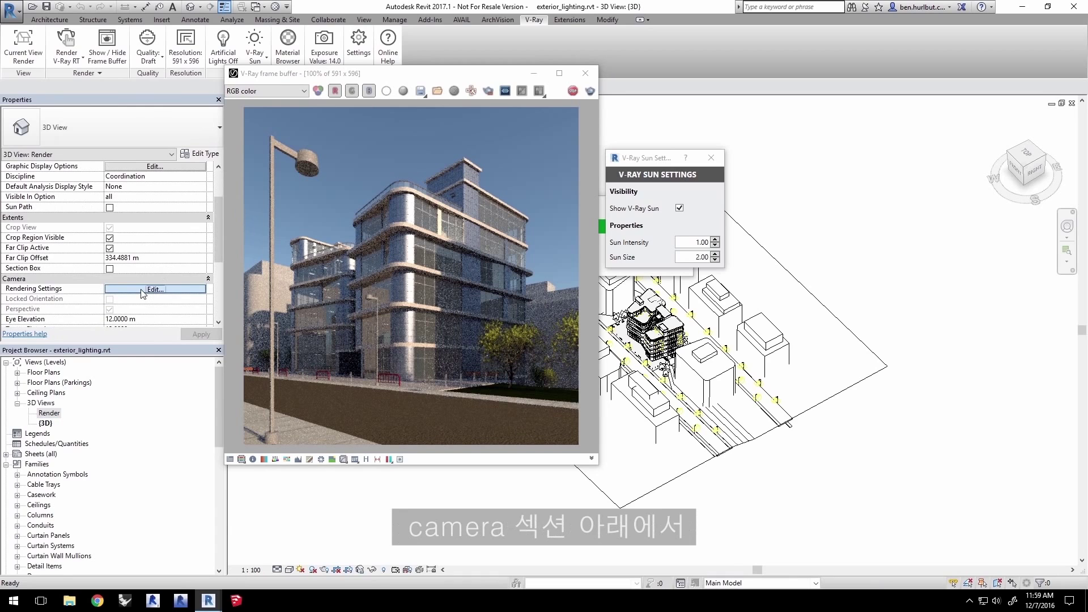
{"action": "left_click", "coordinate": [155, 289]}
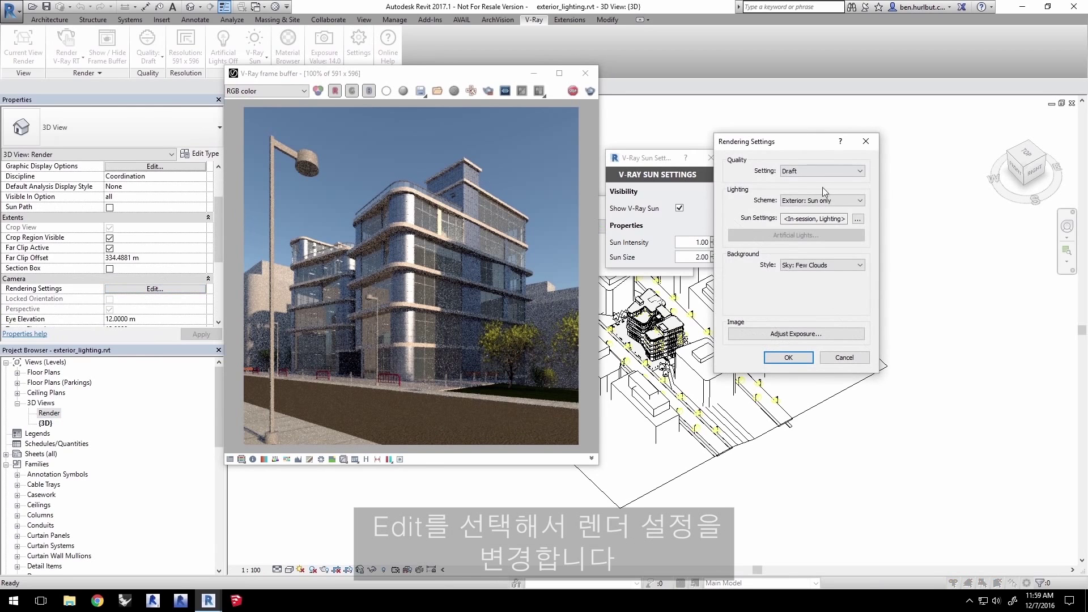
{"action": "left_click", "coordinate": [858, 219]}
Step: Set the Lighting solar study's sun azimuth to 180° and its altitude to 54°, applying each change to the live render
{"action": "left_click", "coordinate": [914, 208]}
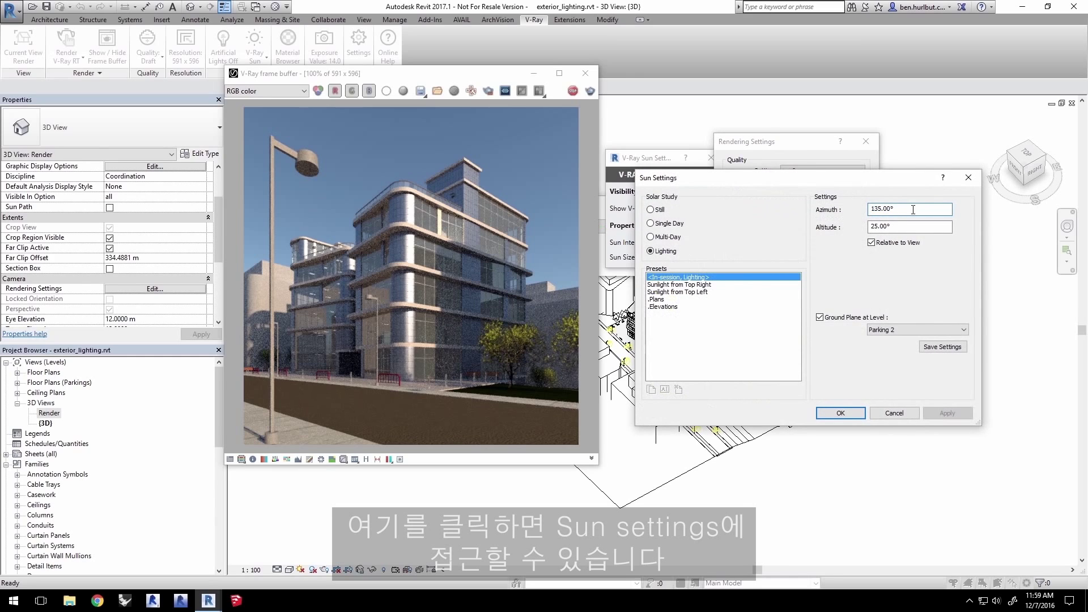
{"action": "left_click_drag", "start_coordinate": [909, 207], "coordinate": [600, 222]}
{"action": "type", "text": "180"}
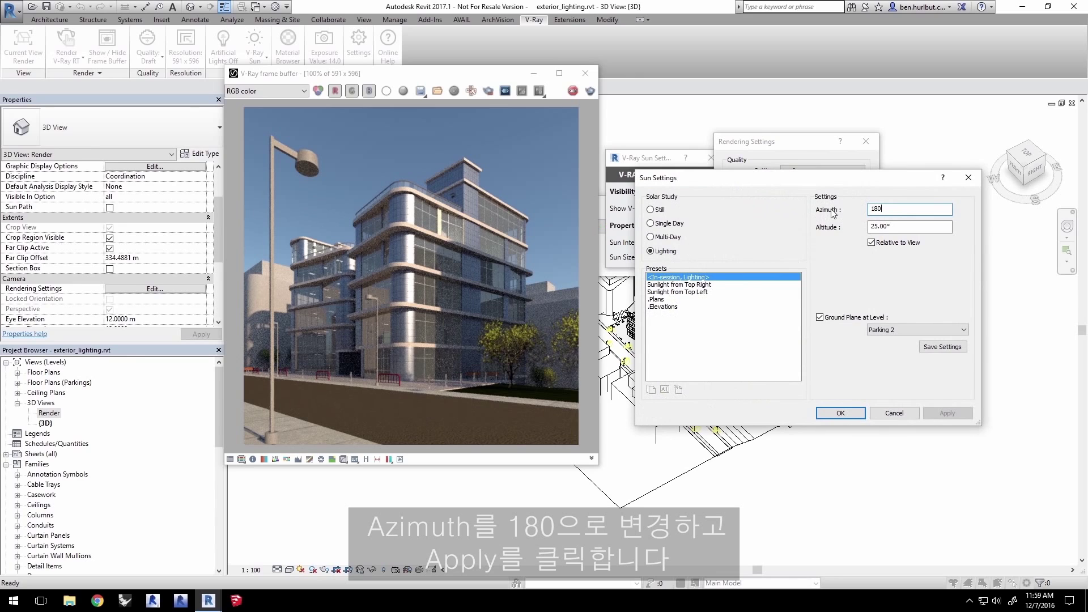
{"action": "left_click", "coordinate": [940, 415]}
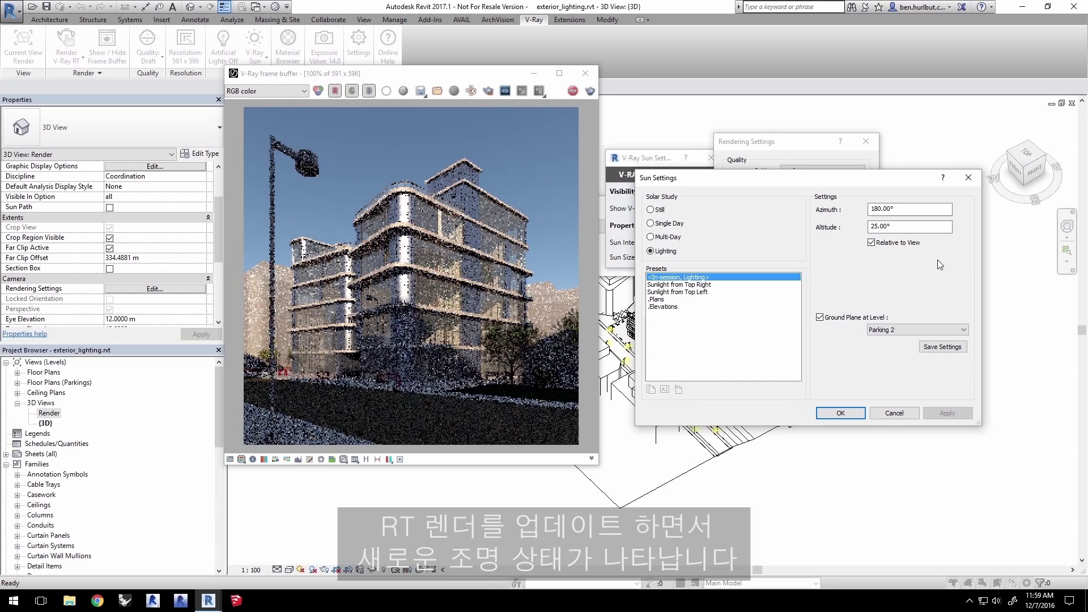
{"action": "left_click_drag", "start_coordinate": [930, 227], "coordinate": [602, 227]}
{"action": "type", "text": "54"}
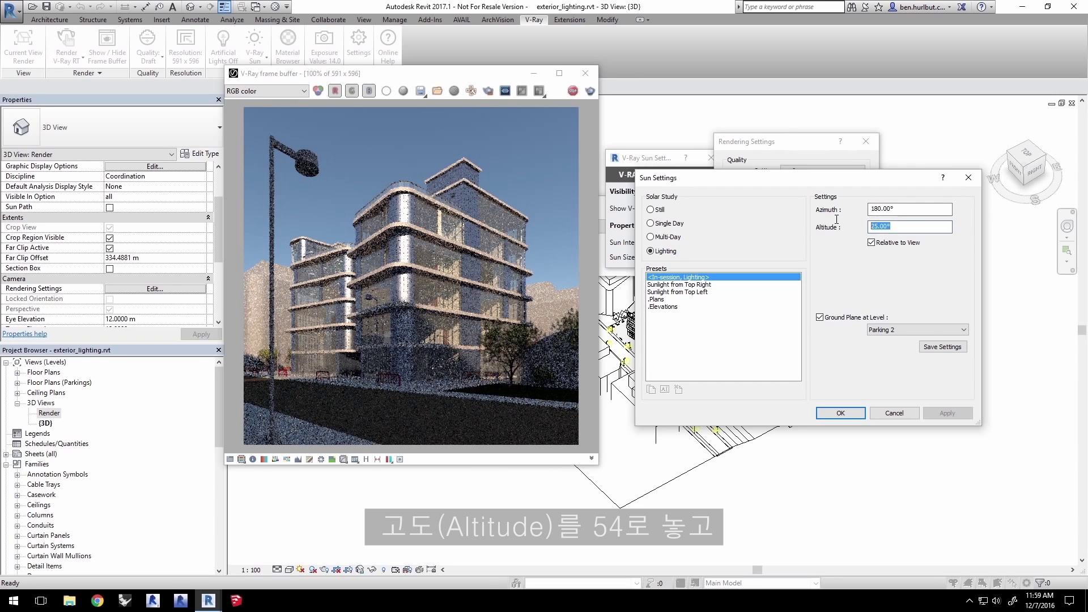
{"action": "left_click", "coordinate": [942, 413]}
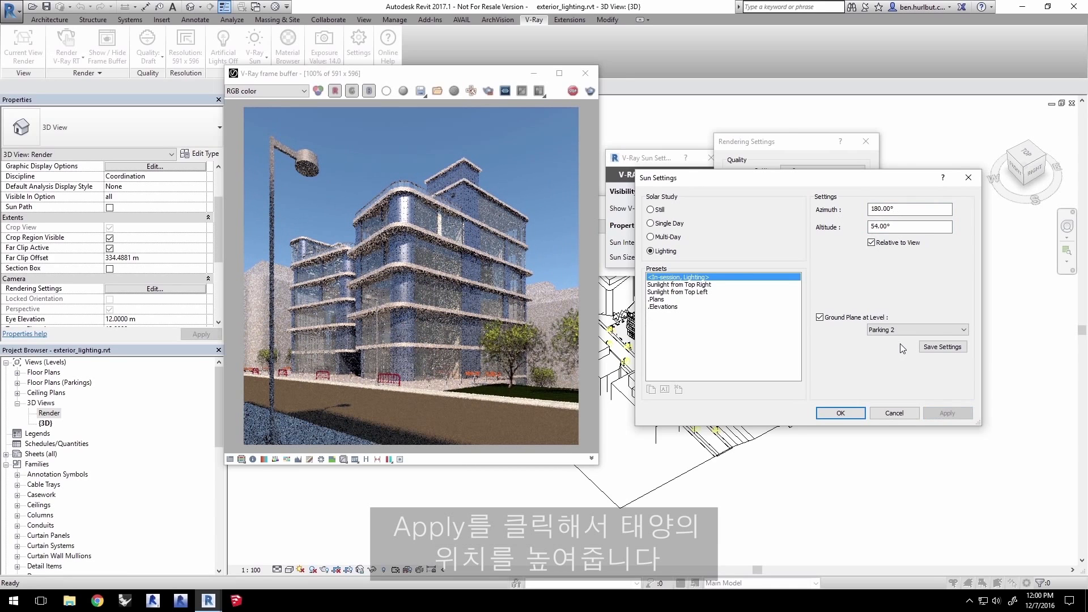
Step: Switch the sun to a Still solar study dated 6/7/2016 at 10:00 AM and accept the sun settings
{"action": "left_click", "coordinate": [651, 210]}
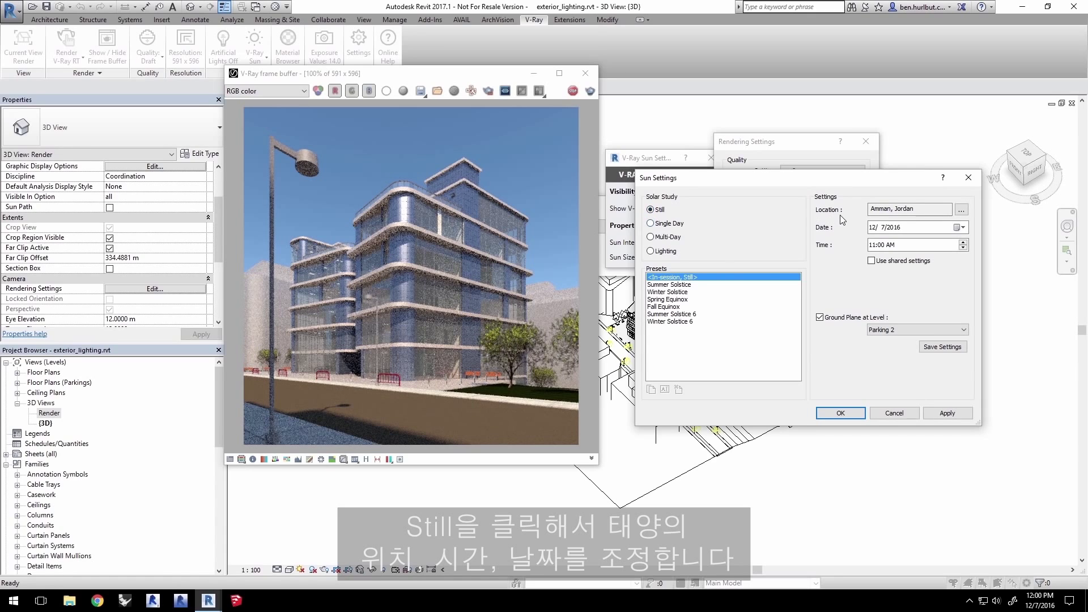
{"action": "left_click", "coordinate": [872, 227]}
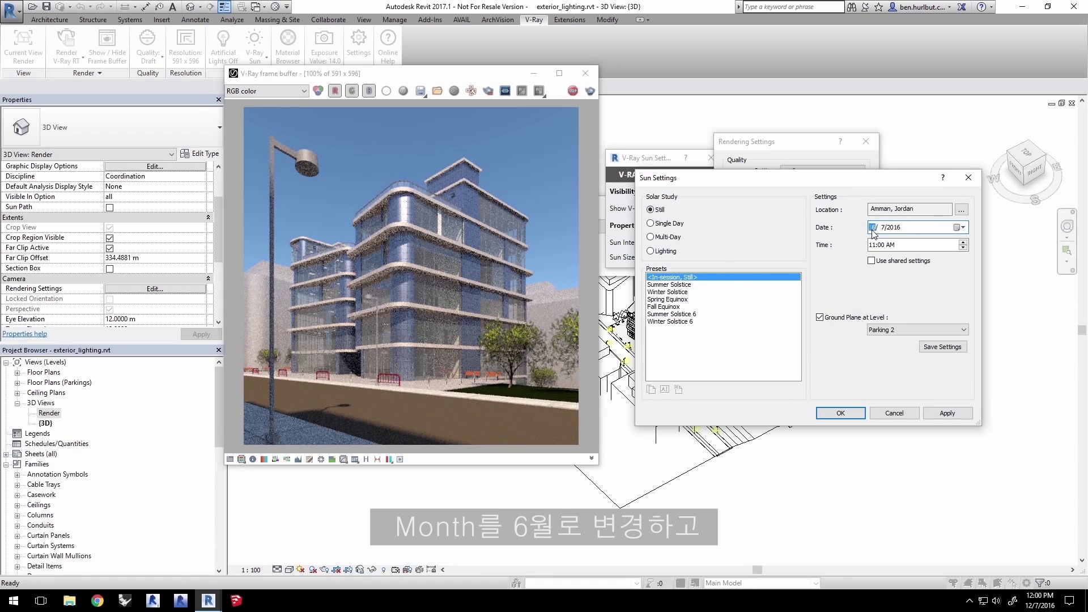
{"action": "left_click", "coordinate": [872, 245]}
{"action": "type", "text": "10"}
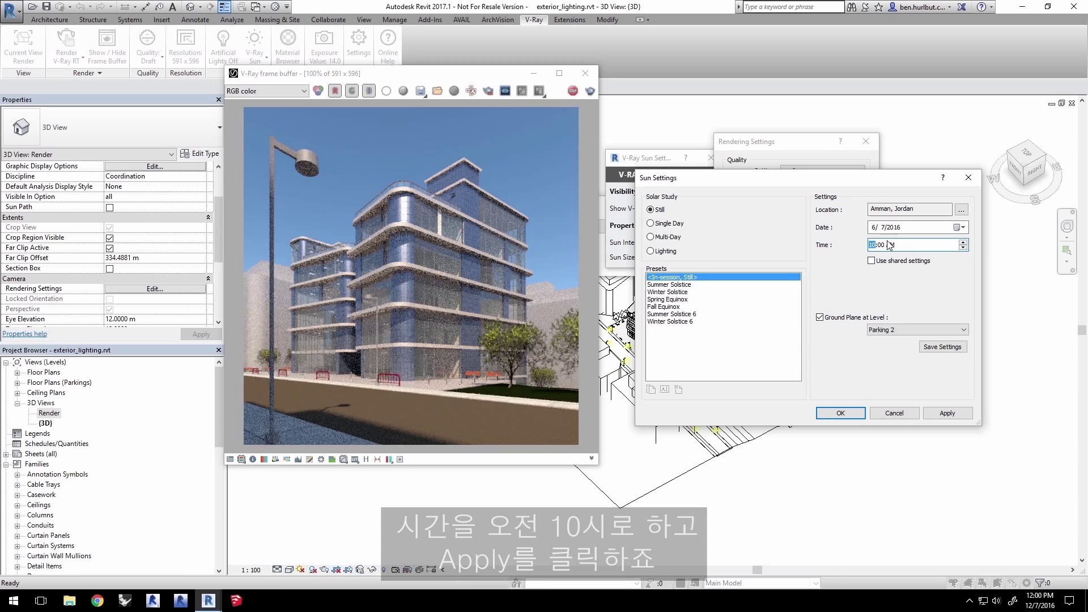
{"action": "left_click", "coordinate": [946, 413]}
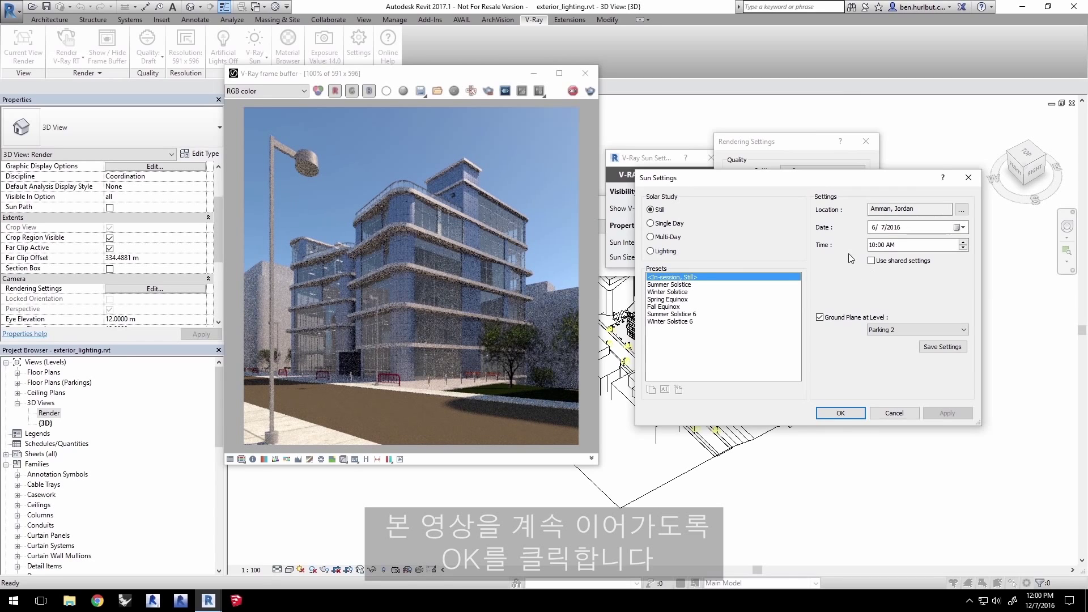
{"action": "left_click", "coordinate": [841, 413]}
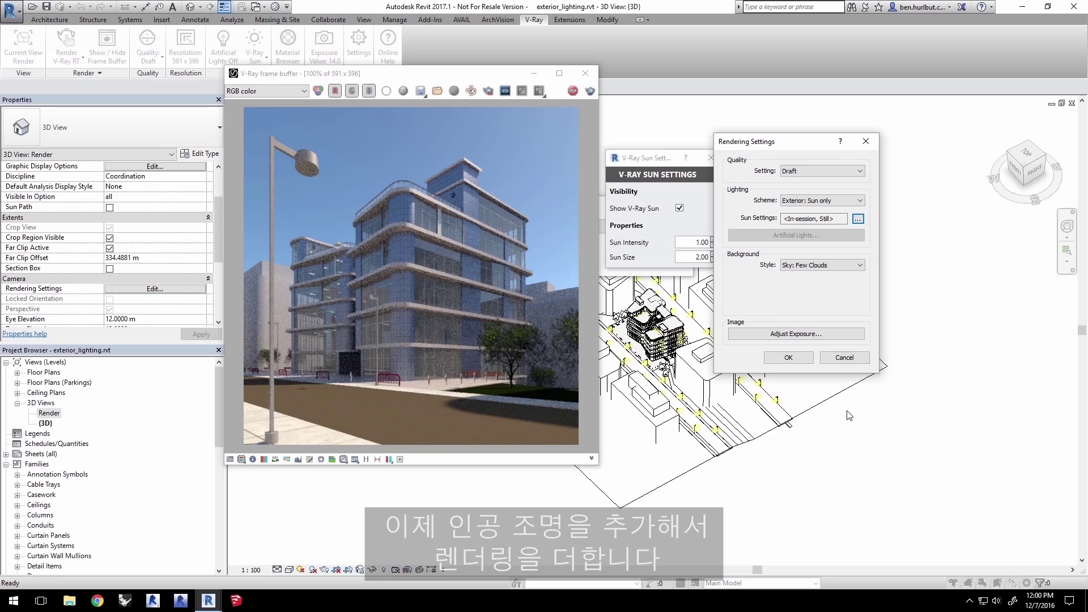
Step: Stop the V-Ray RT render and move the frame buffer window away from the model view
{"action": "left_click", "coordinate": [573, 90]}
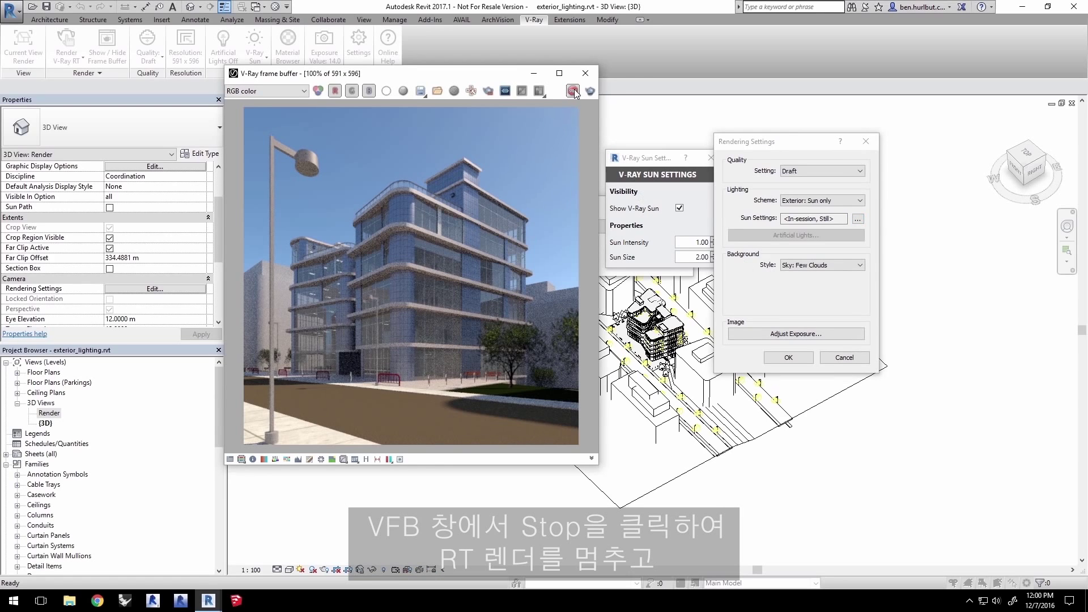
{"action": "left_click_drag", "start_coordinate": [481, 74], "coordinate": [244, 125]}
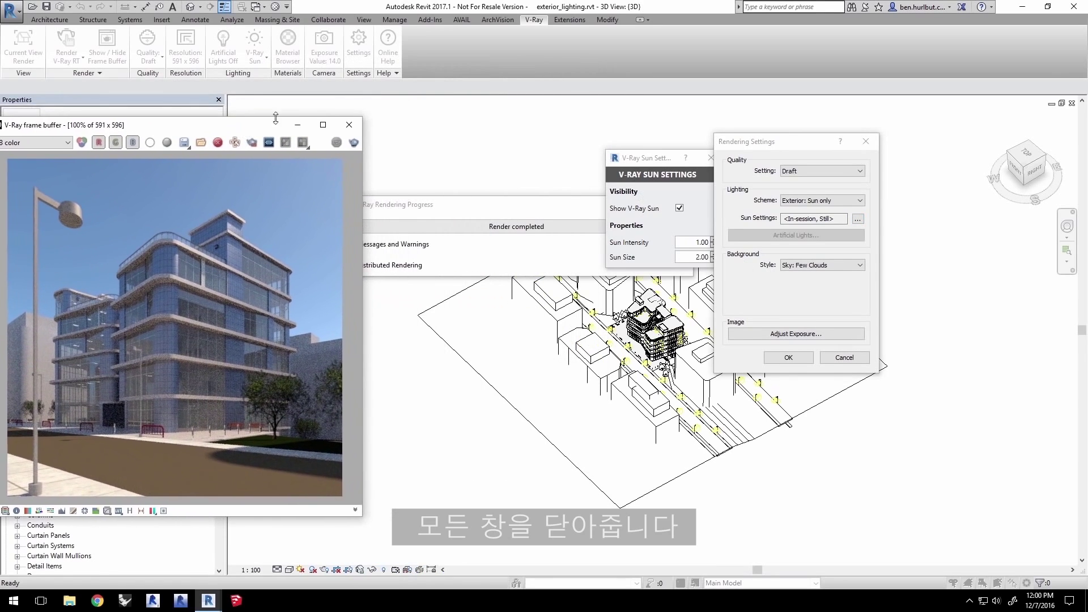
Step: Close the frame buffer, accept the rendering settings, and close the V-Ray sun settings and rendering progress windows
{"action": "left_click", "coordinate": [350, 125]}
{"action": "left_click", "coordinate": [787, 357]}
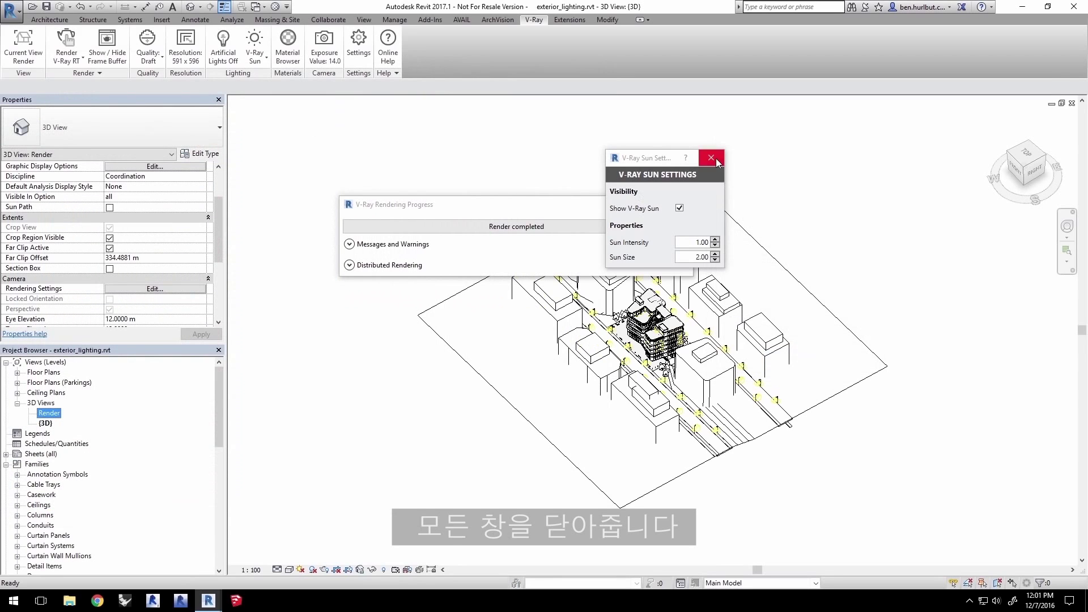
{"action": "left_click", "coordinate": [716, 158]}
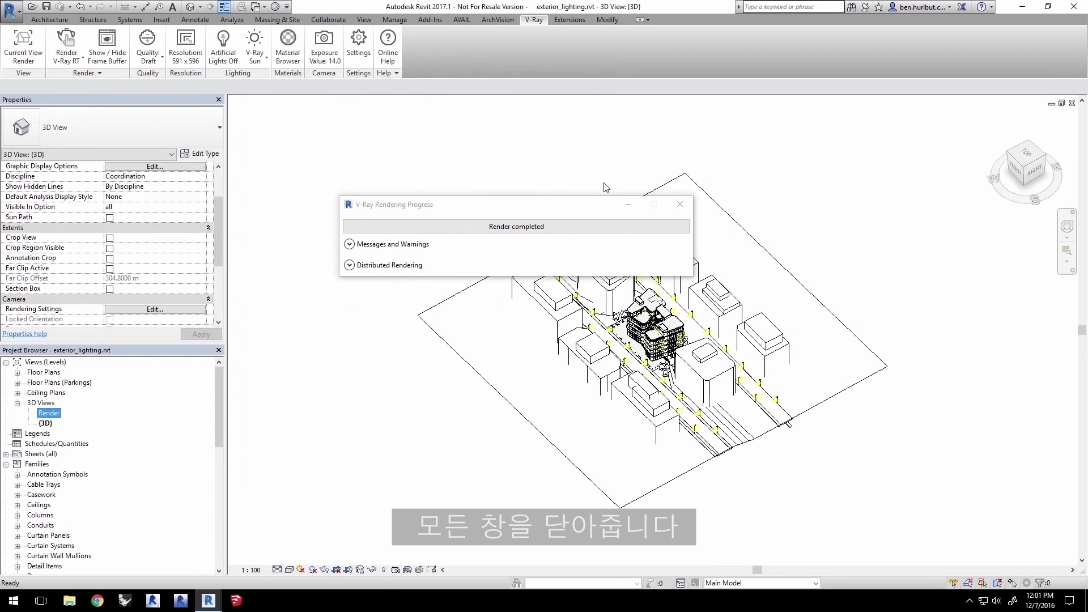
{"action": "left_click", "coordinate": [680, 205]}
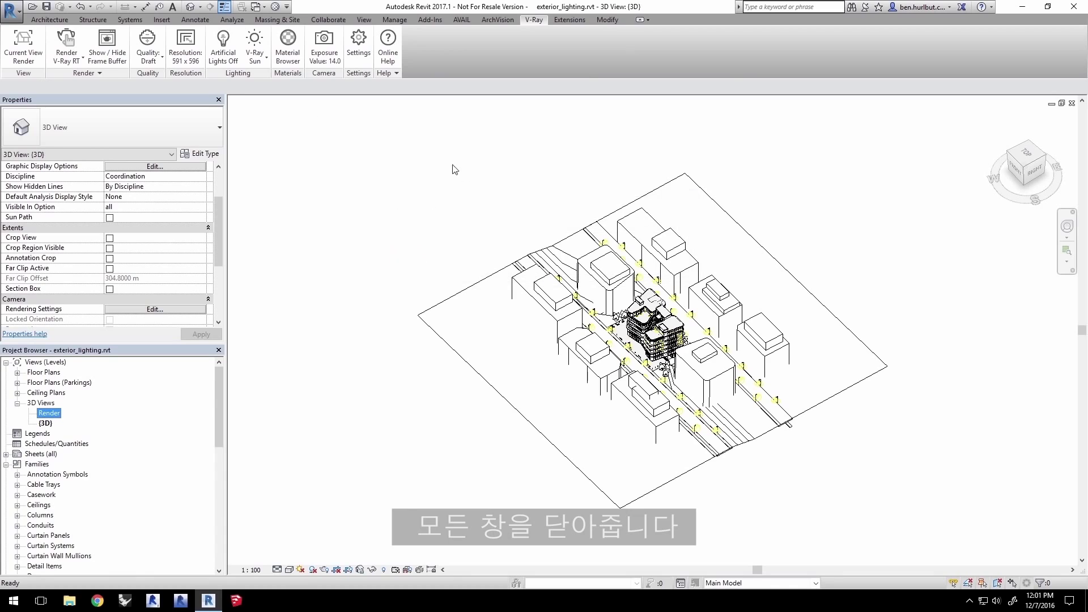
Step: Turn on V-Ray's artificial lights and switch the environment lighting from V-Ray Sun to No Light
{"action": "left_click", "coordinate": [231, 62]}
{"action": "left_click", "coordinate": [261, 65]}
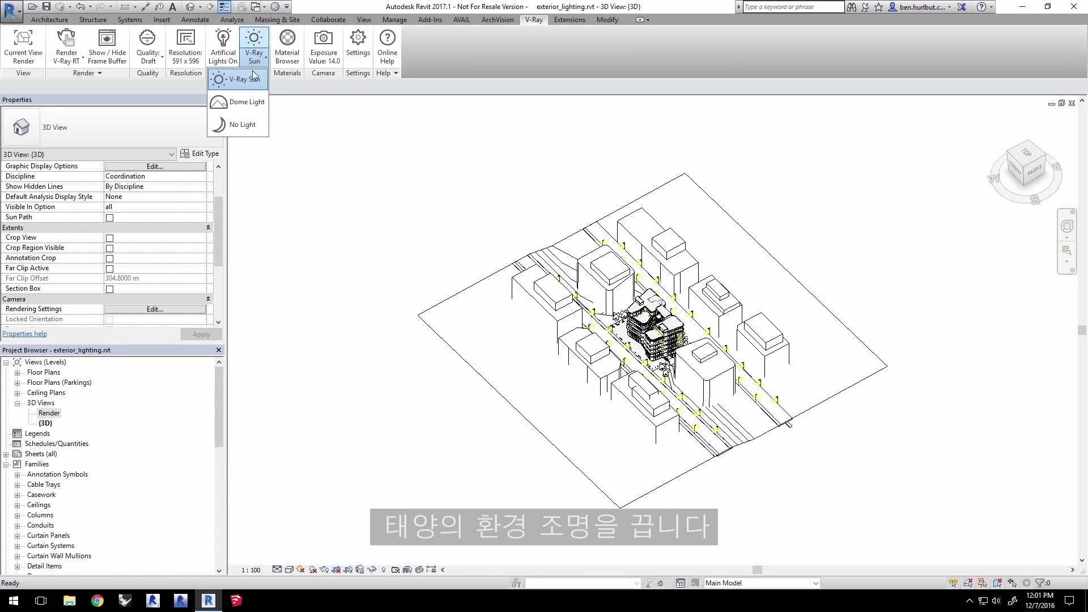
{"action": "left_click", "coordinate": [230, 125]}
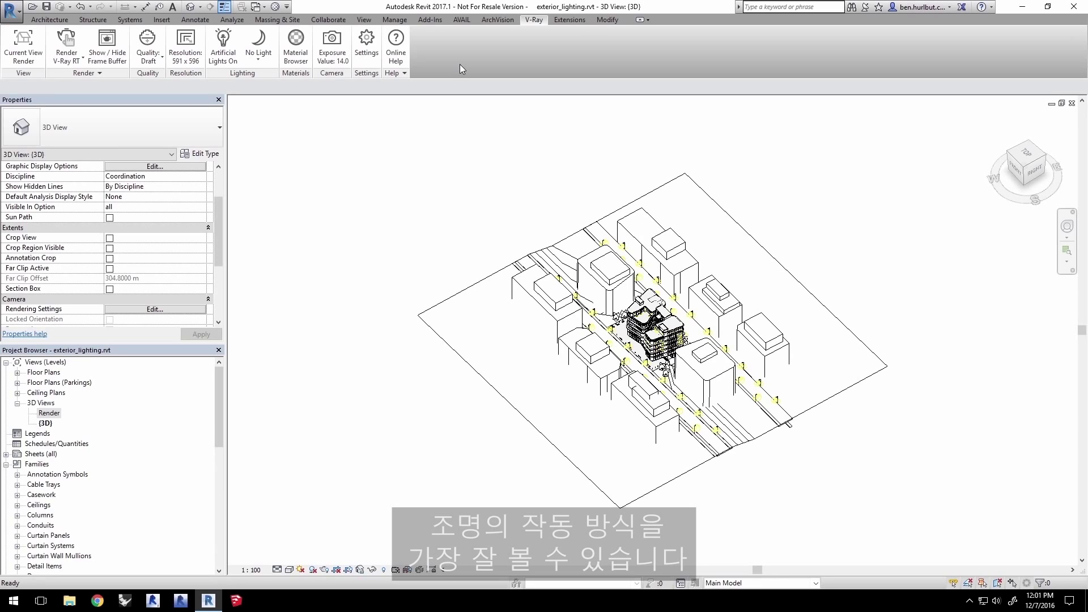
Step: Enable the opaque and transparent material overrides in V-Ray's global materials, then close the material browser
{"action": "left_click", "coordinate": [296, 39]}
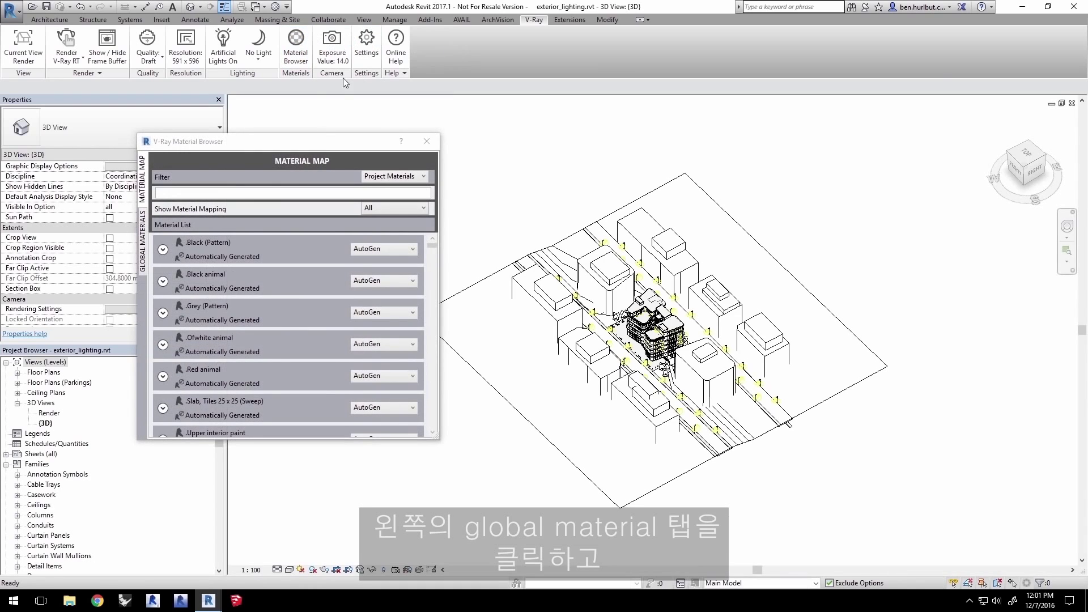
{"action": "left_click_drag", "start_coordinate": [322, 144], "coordinate": [468, 142]}
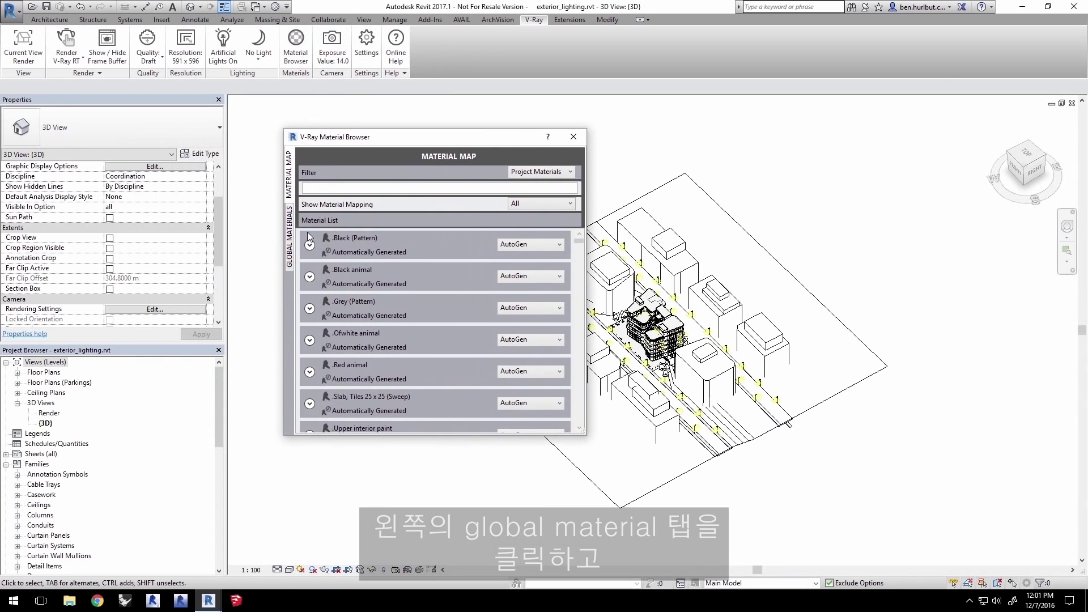
{"action": "left_click", "coordinate": [290, 238]}
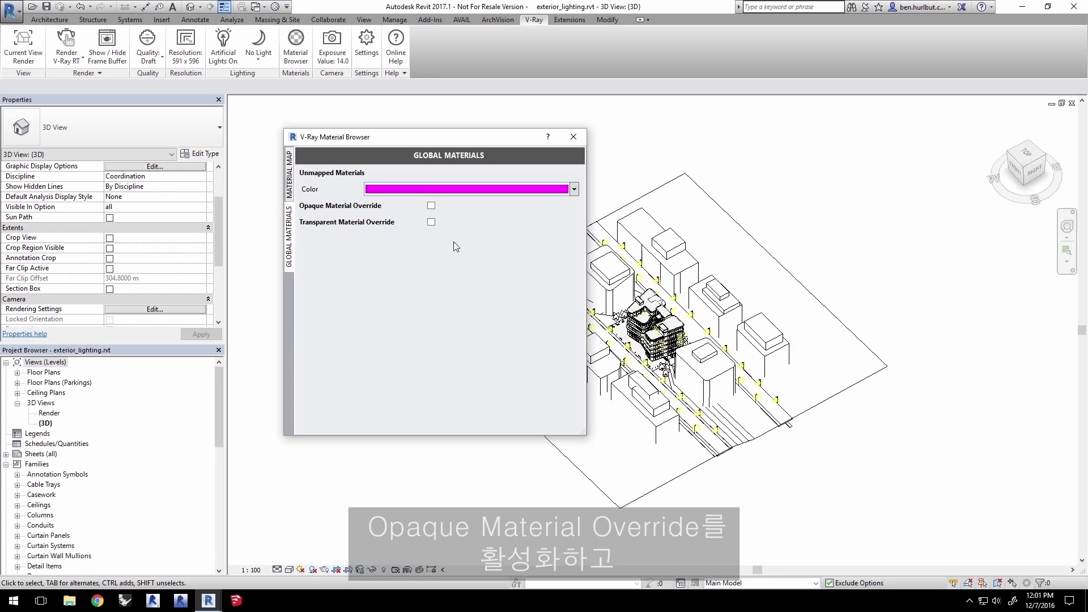
{"action": "left_click", "coordinate": [431, 206]}
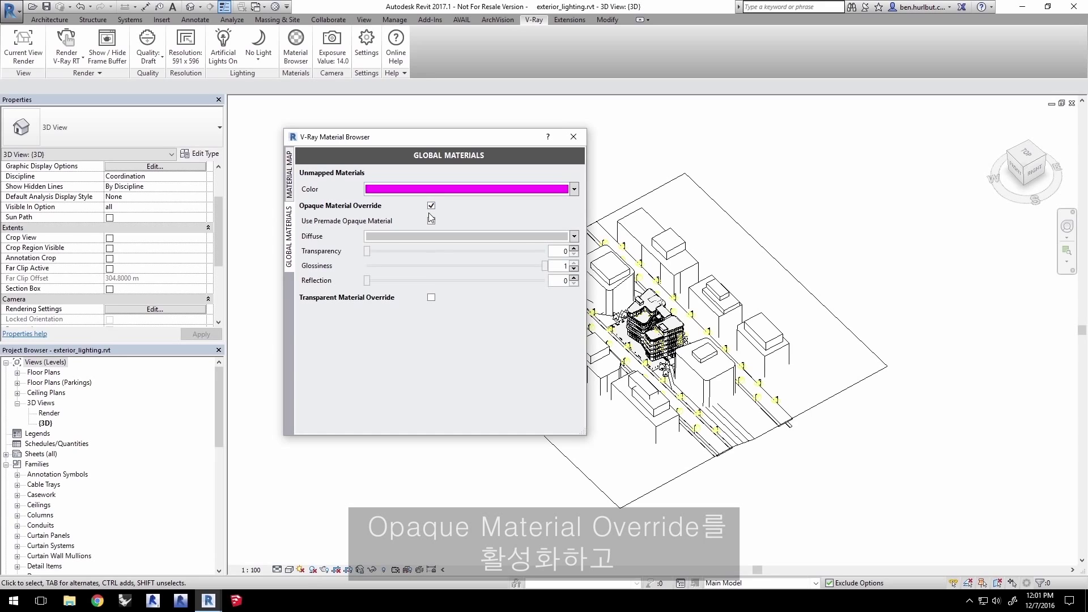
{"action": "left_click", "coordinate": [431, 298]}
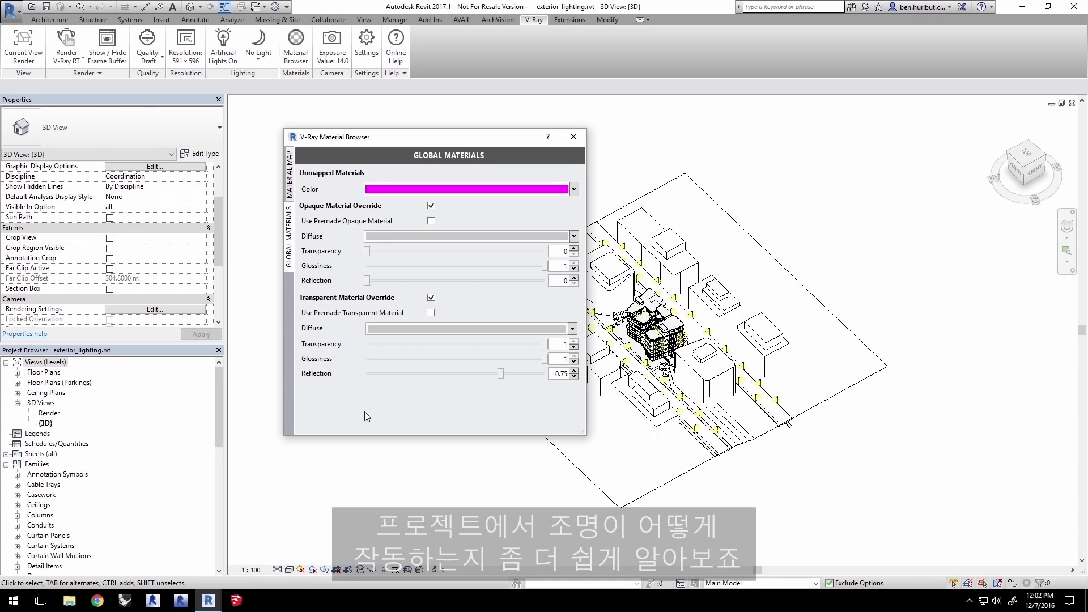
{"action": "left_click", "coordinate": [574, 137]}
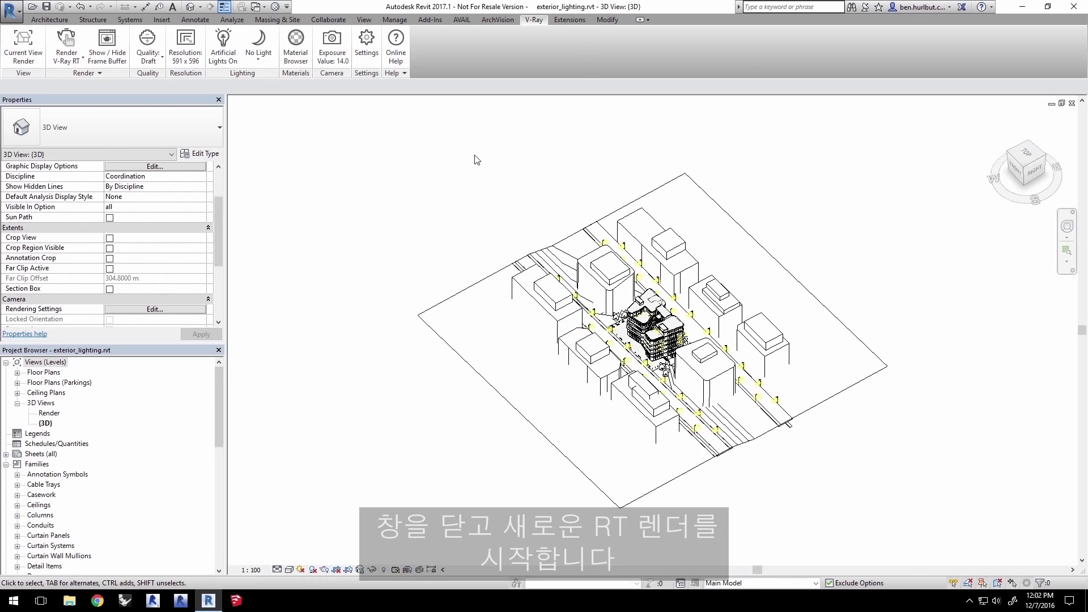
Step: Start a V-Ray RT render and lower the camera exposure to about 5.07 EV
{"action": "left_click", "coordinate": [66, 39]}
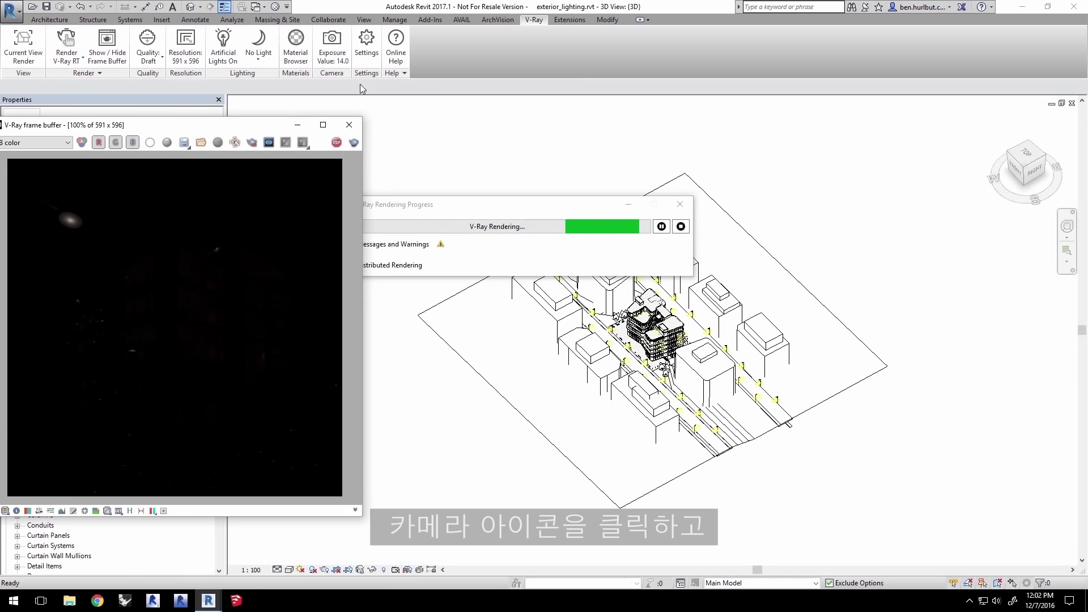
{"action": "left_click", "coordinate": [339, 47]}
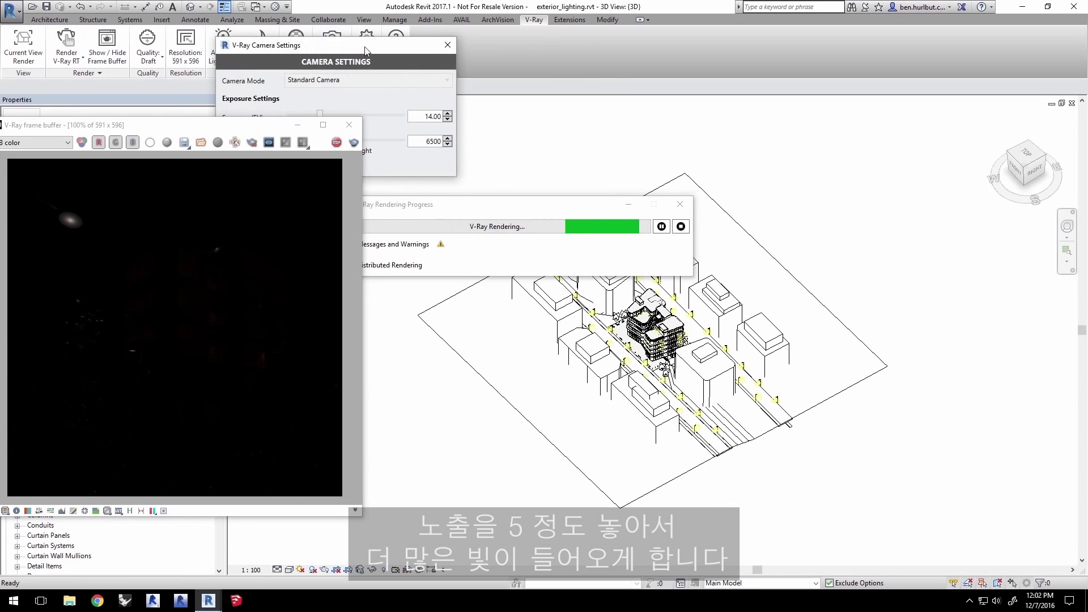
{"action": "left_click_drag", "start_coordinate": [302, 36], "coordinate": [599, 222]}
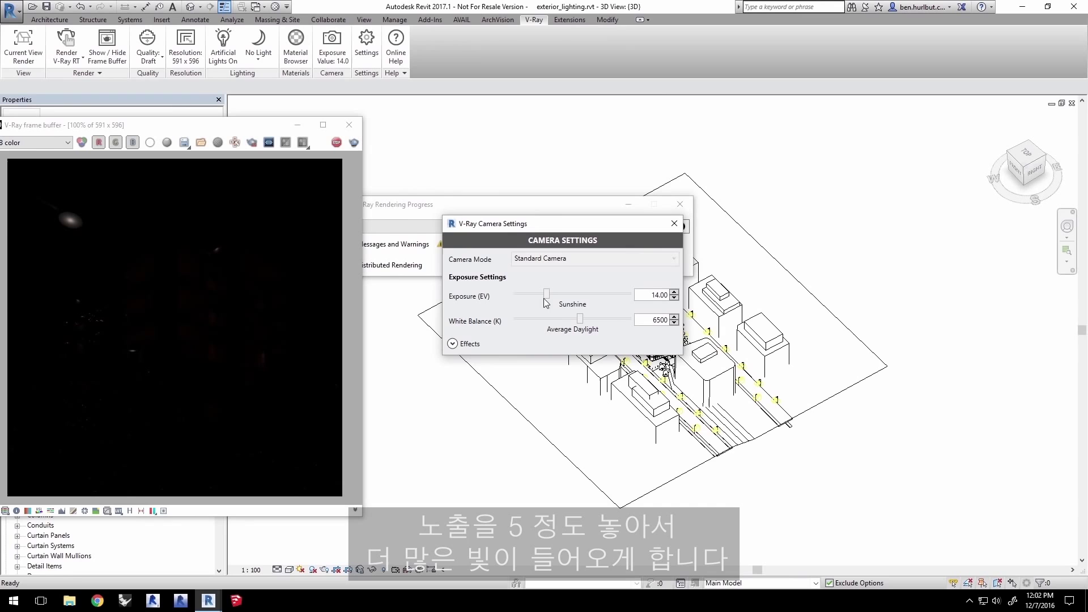
{"action": "left_click_drag", "start_coordinate": [543, 299], "coordinate": [573, 296]}
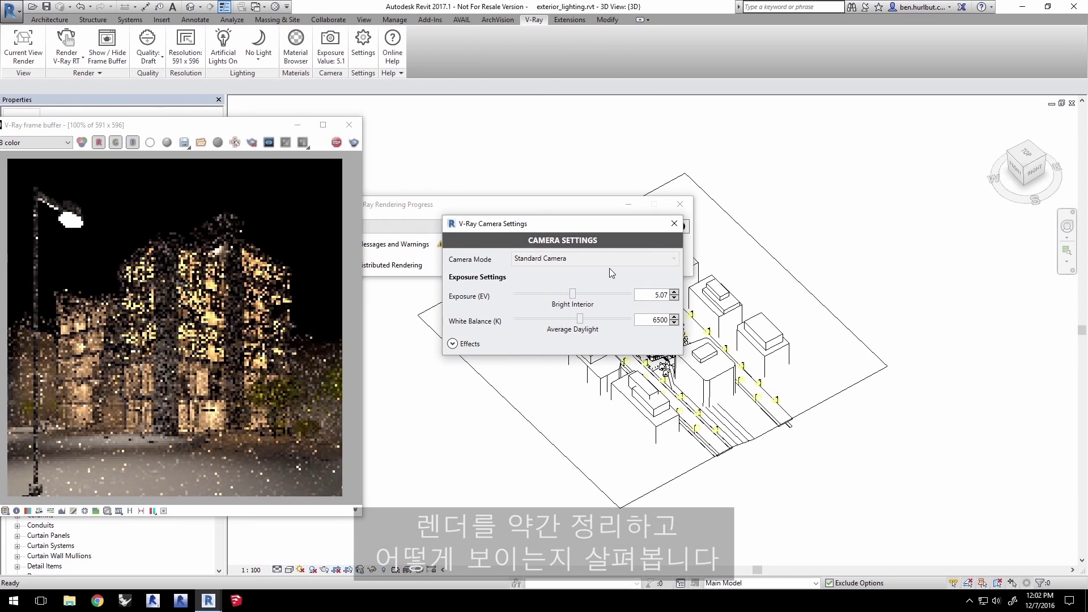
{"action": "left_click", "coordinate": [674, 224]}
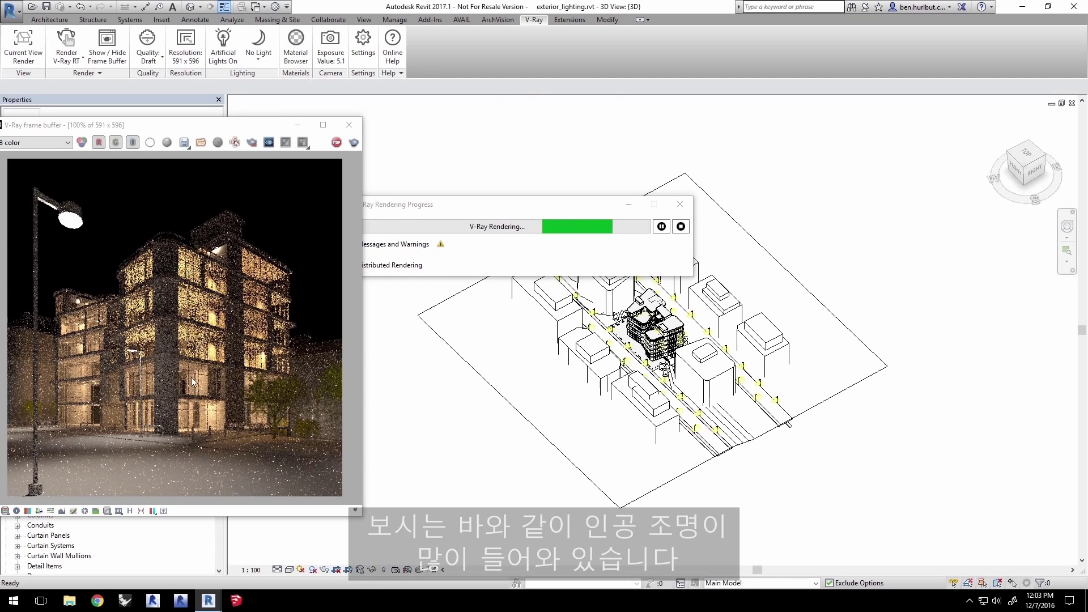
Step: Stop the RT render, closing its frame buffer, and open the Render 3D view
{"action": "left_click", "coordinate": [337, 142]}
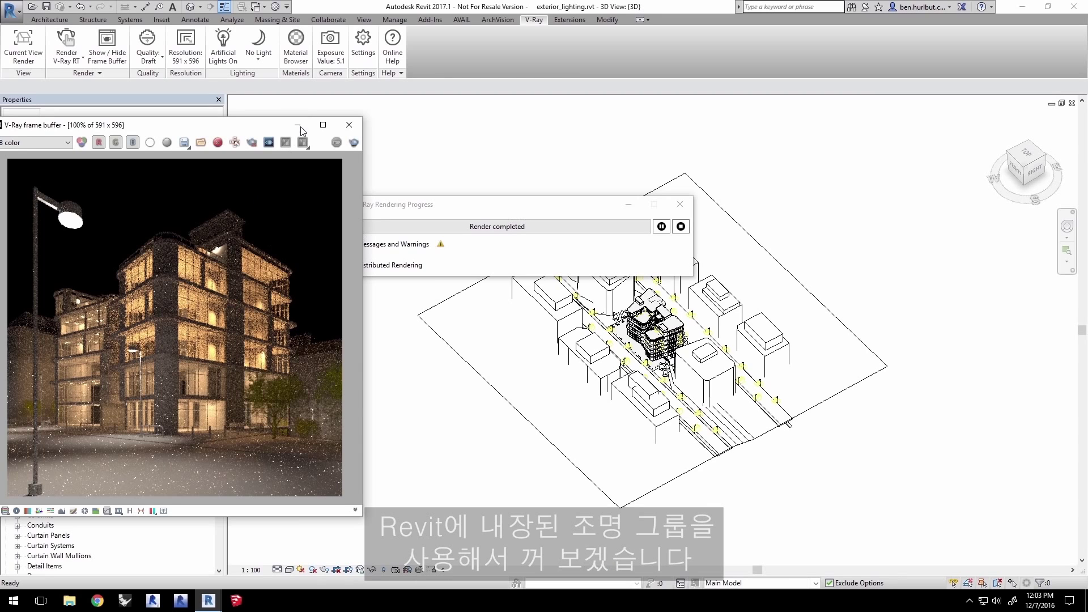
{"action": "left_click", "coordinate": [350, 125]}
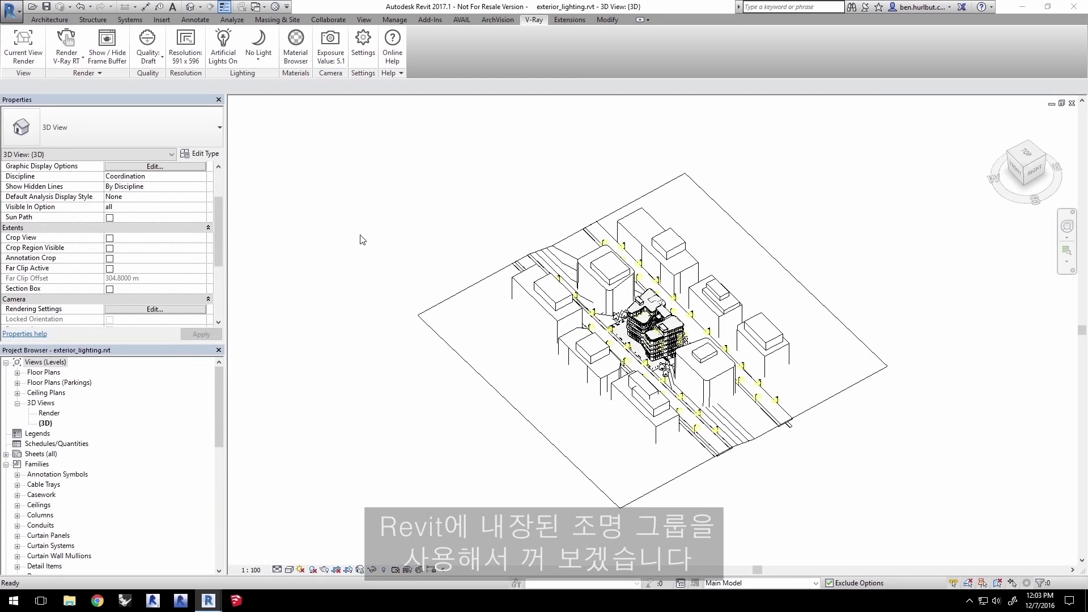
{"action": "double_click", "coordinate": [50, 413]}
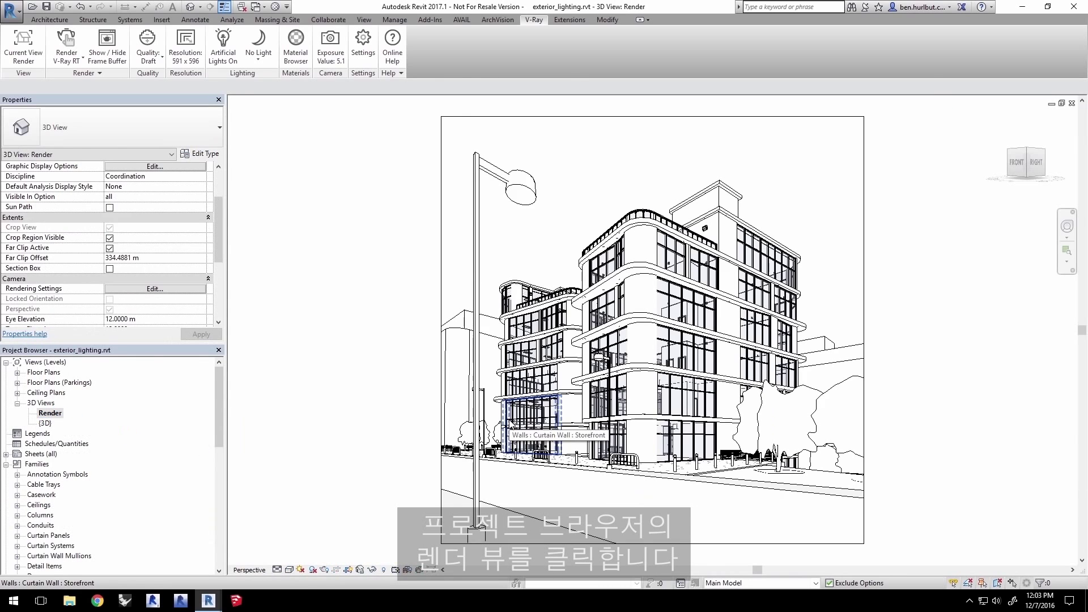
Step: Inspect the light group assignments of a linear box ceiling light and a spot downlight inside the building
{"action": "scroll", "coordinate": [362, 359], "scroll_direction": "up", "scroll_amount": 2}
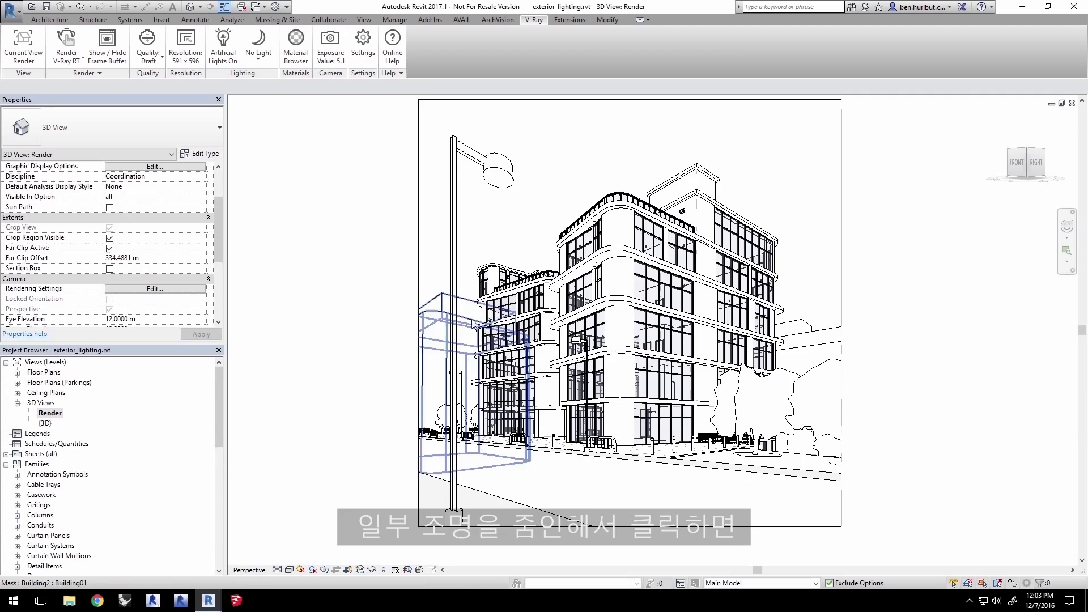
{"action": "scroll", "coordinate": [505, 322], "scroll_direction": "up", "scroll_amount": 5}
{"action": "scroll", "coordinate": [505, 321], "scroll_direction": "up", "scroll_amount": 4}
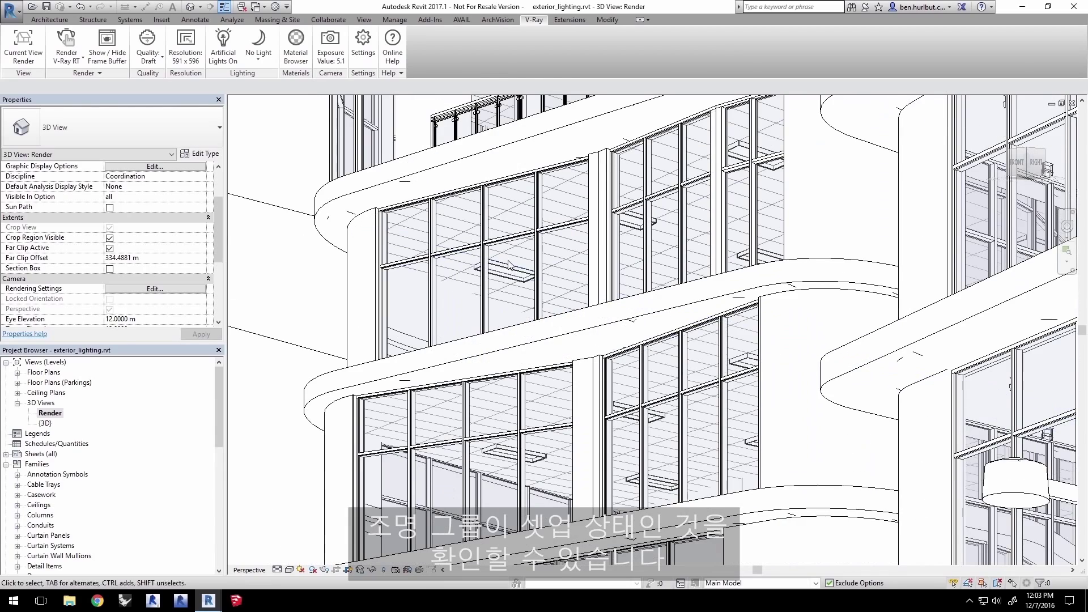
{"action": "left_click", "coordinate": [489, 276]}
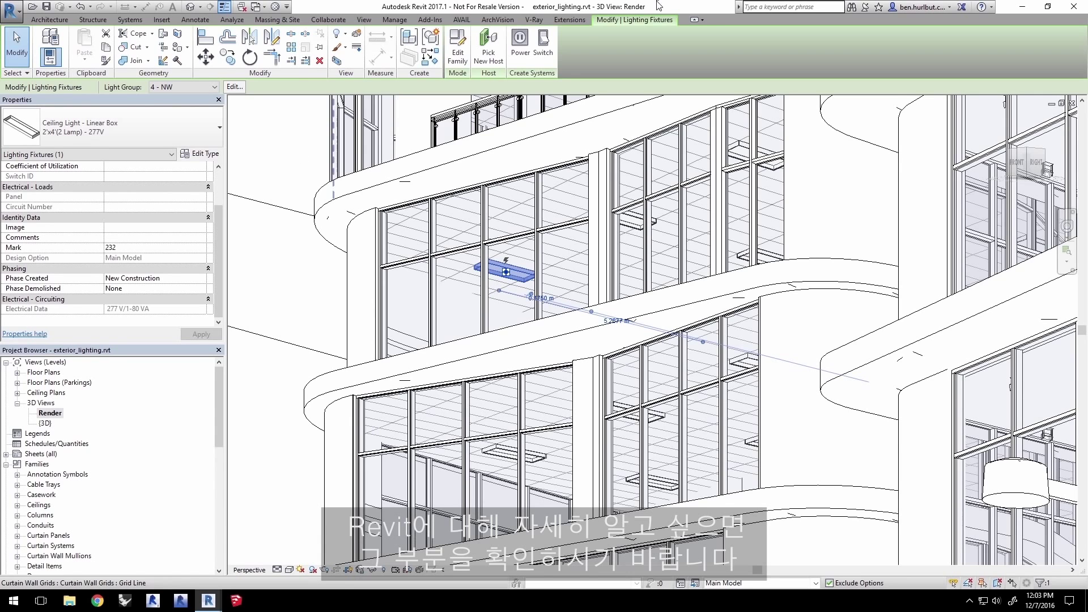
{"action": "middle_click_drag", "start_coordinate": [971, 397], "coordinate": [827, 276]}
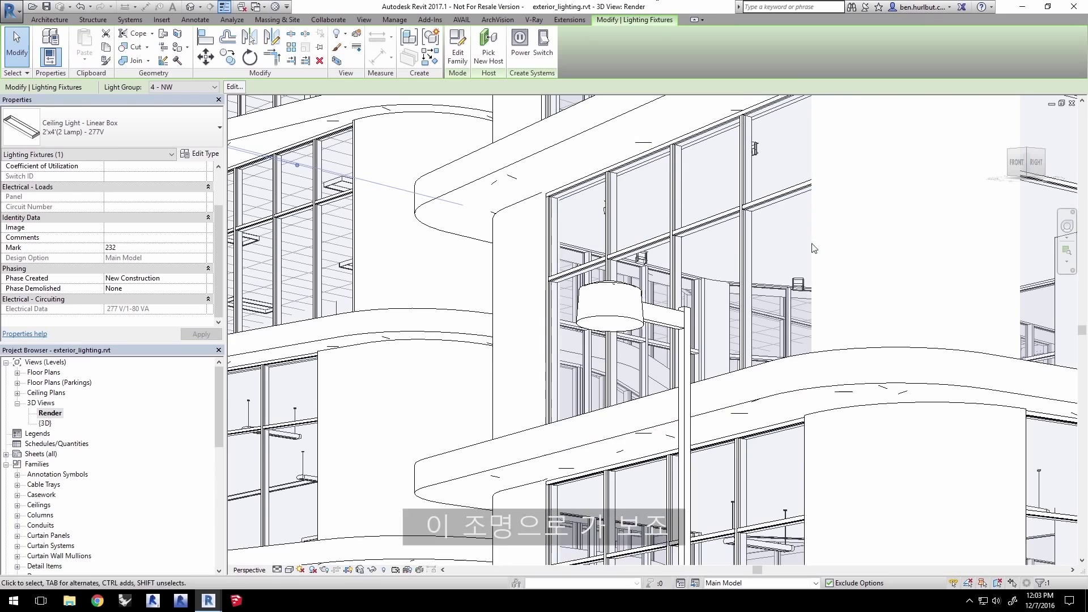
{"action": "left_click", "coordinate": [798, 284]}
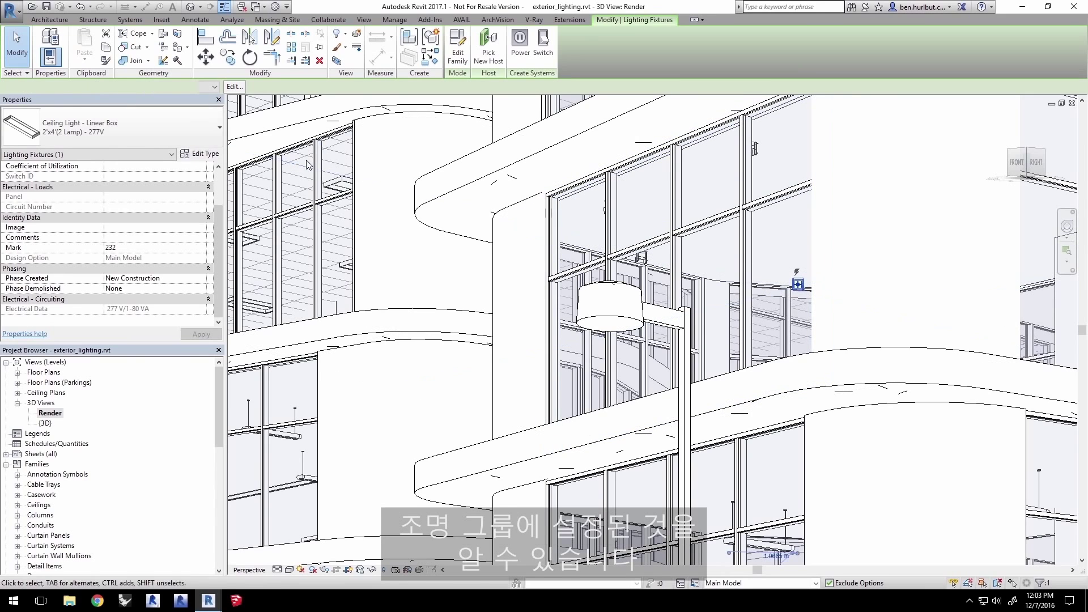
{"action": "left_click", "coordinate": [798, 283]}
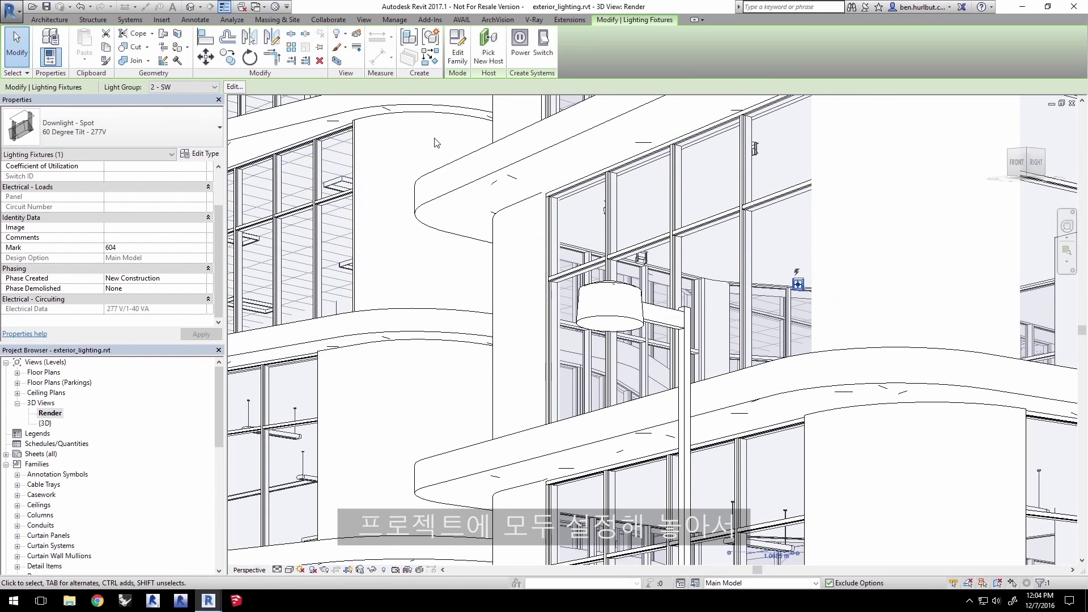
{"action": "key", "text": "Escape"}
{"action": "scroll", "coordinate": [537, 318], "scroll_direction": "down", "scroll_amount": 3}
{"action": "scroll", "coordinate": [537, 318], "scroll_direction": "down", "scroll_amount": 2}
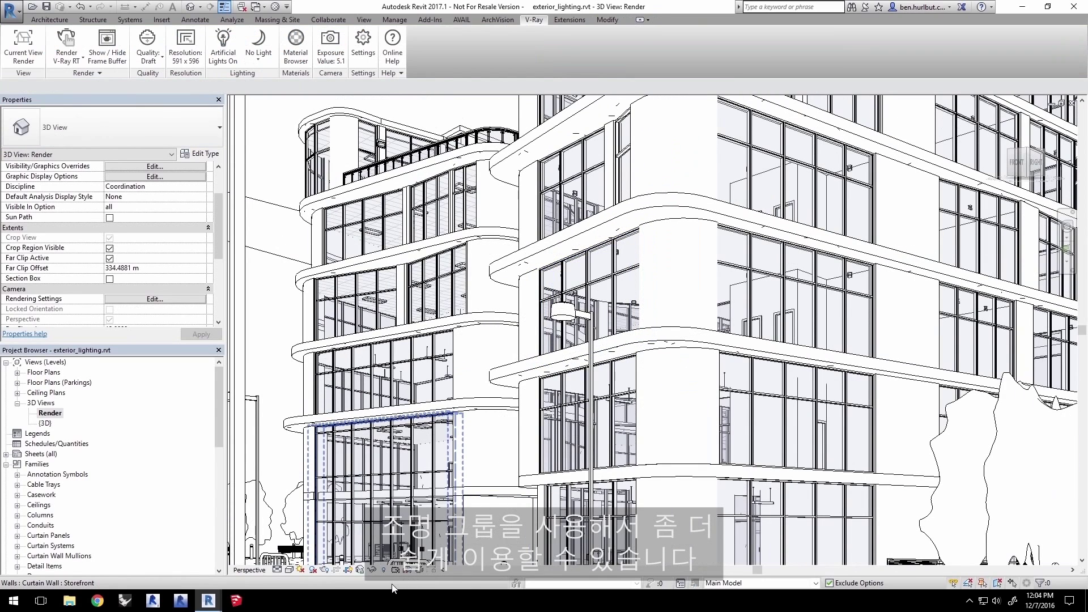
Step: Set the Render view's lighting scheme to Exterior: Sun and Artificial and open its artificial lights list
{"action": "left_click", "coordinate": [325, 571]}
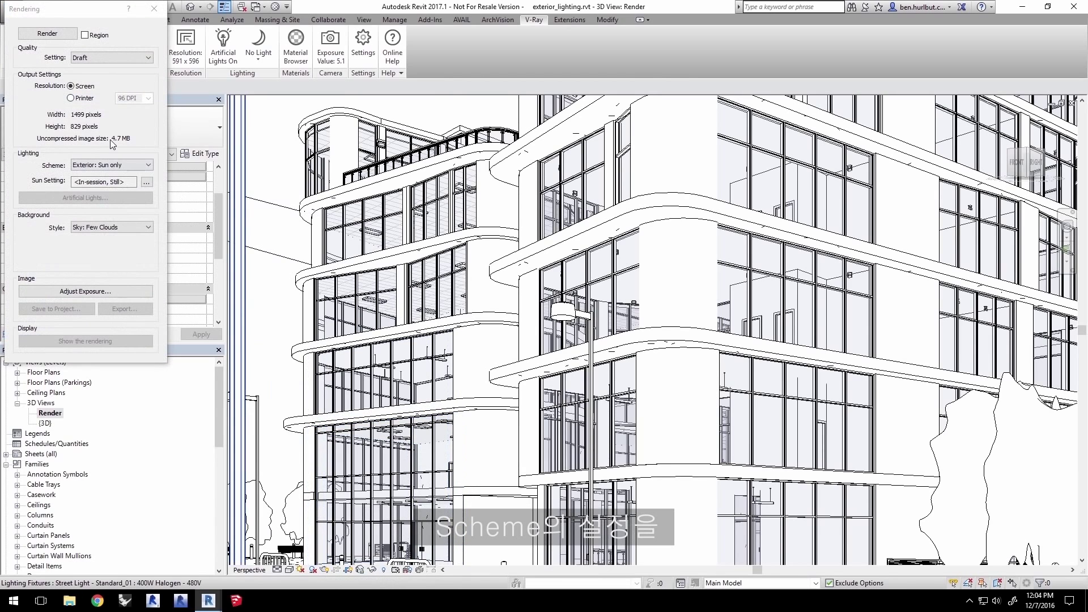
{"action": "left_click", "coordinate": [111, 166]}
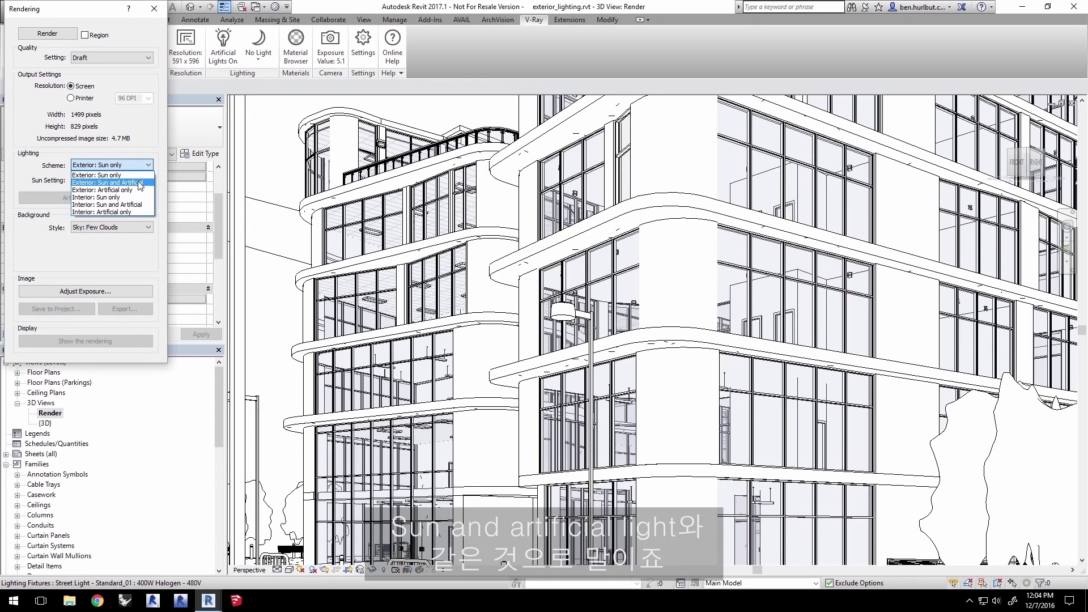
{"action": "left_click", "coordinate": [139, 182]}
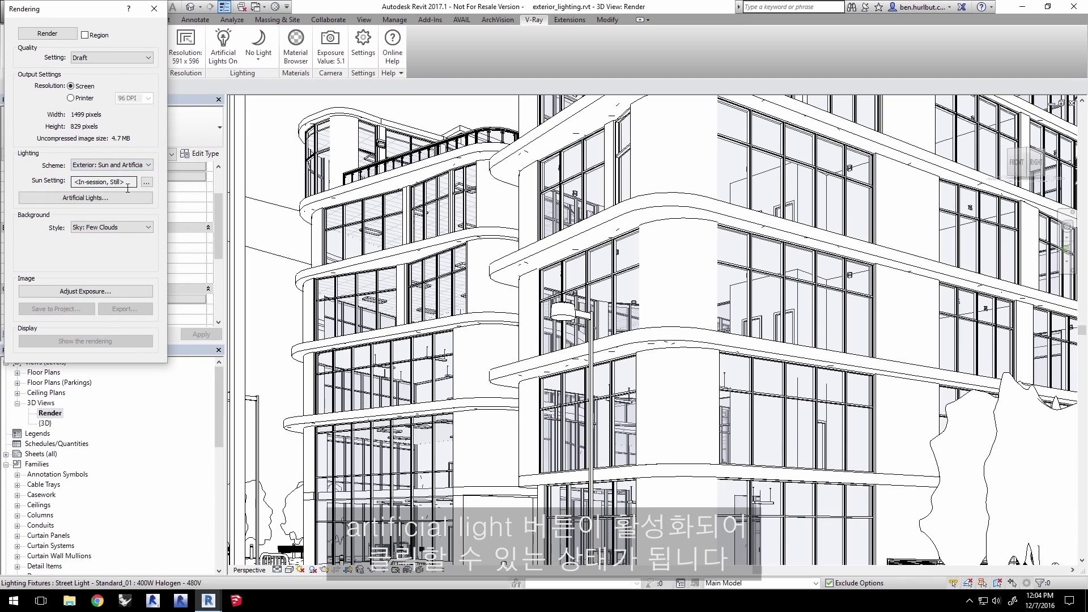
{"action": "left_click", "coordinate": [97, 202]}
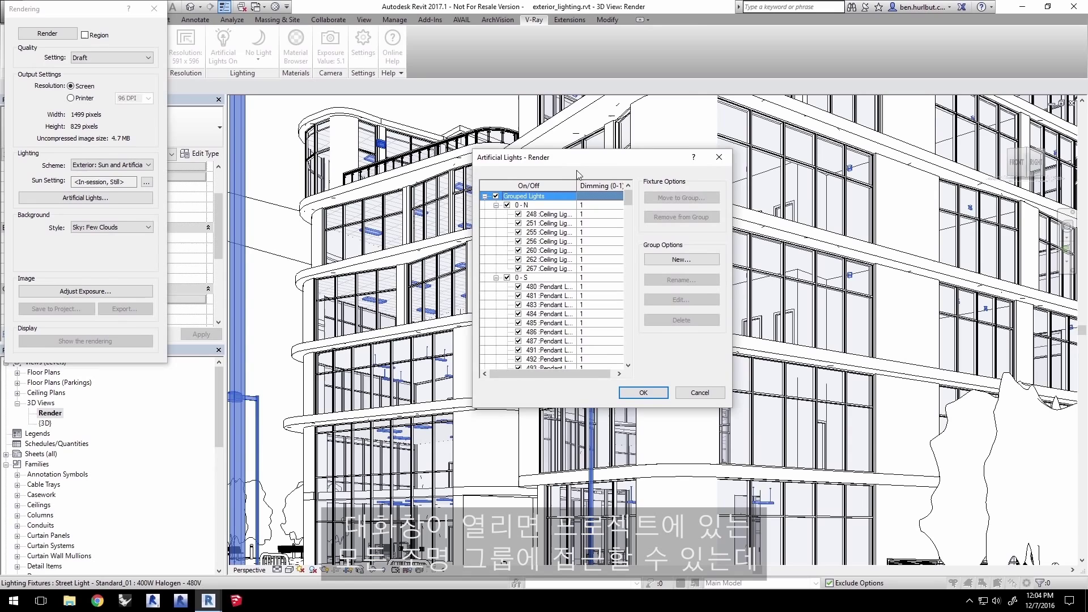
Step: Collapse the fixture lists of all light groups, from 0 - N to Street Lights, for an overview of the groups
{"action": "left_click_drag", "start_coordinate": [579, 160], "coordinate": [579, 106]}
{"action": "left_click", "coordinate": [496, 152]}
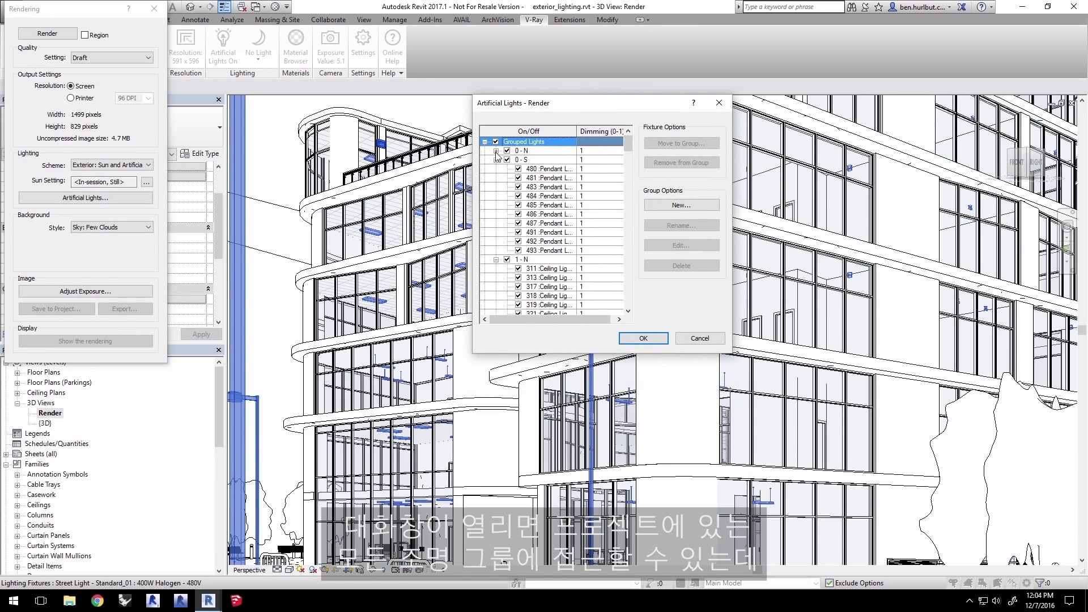
{"action": "left_click", "coordinate": [496, 161]}
{"action": "left_click", "coordinate": [496, 170]}
{"action": "left_click", "coordinate": [496, 179]}
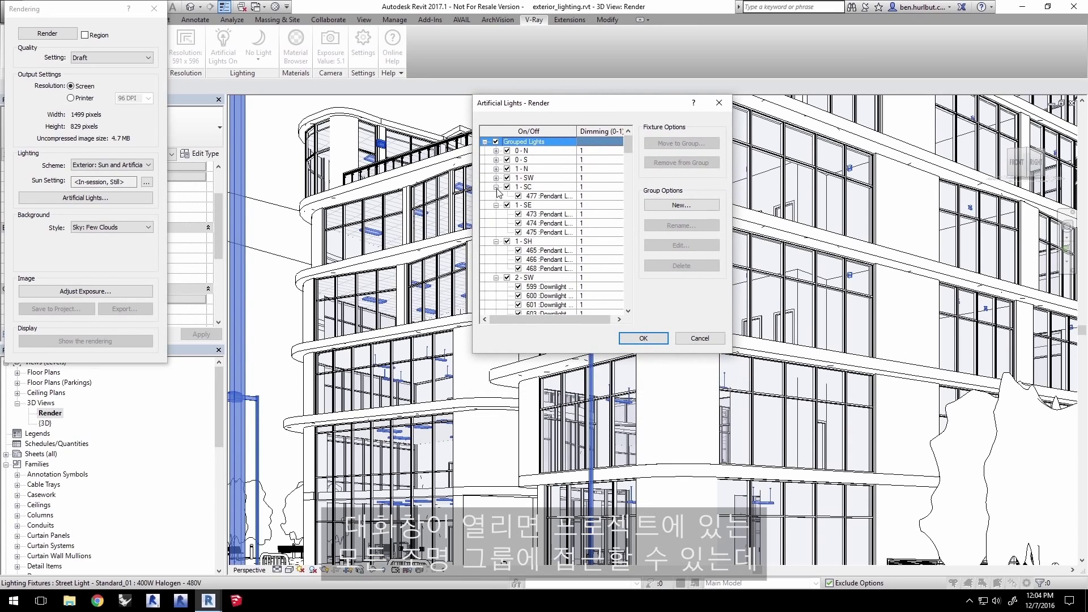
{"action": "left_click", "coordinate": [496, 187]}
{"action": "left_click", "coordinate": [496, 196]}
{"action": "left_click", "coordinate": [496, 205]}
{"action": "left_click", "coordinate": [496, 214]}
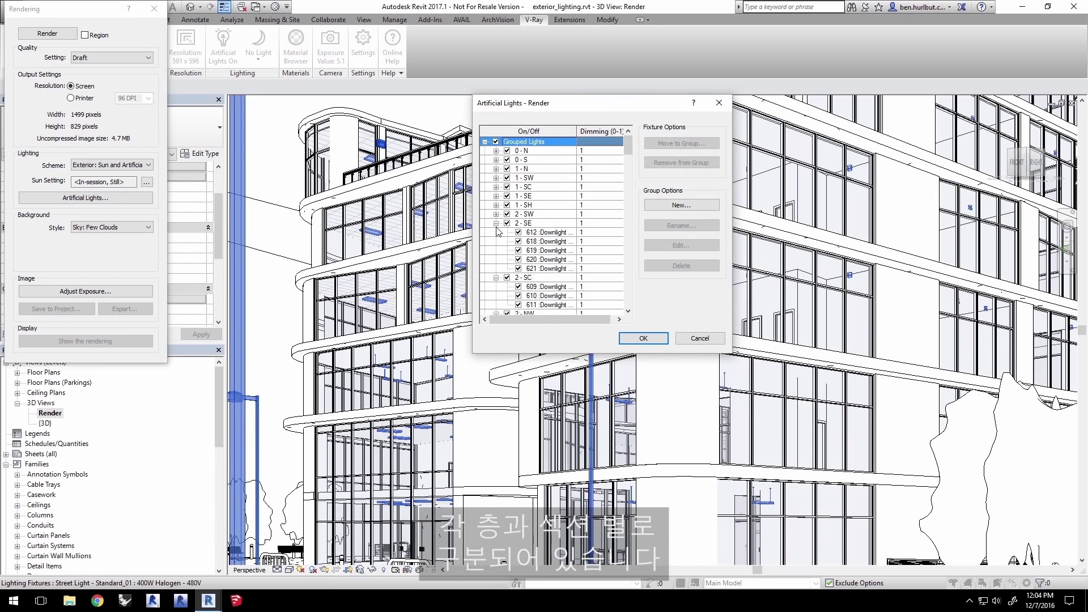
{"action": "left_click", "coordinate": [496, 223]}
{"action": "left_click", "coordinate": [496, 233]}
{"action": "left_click", "coordinate": [496, 241]}
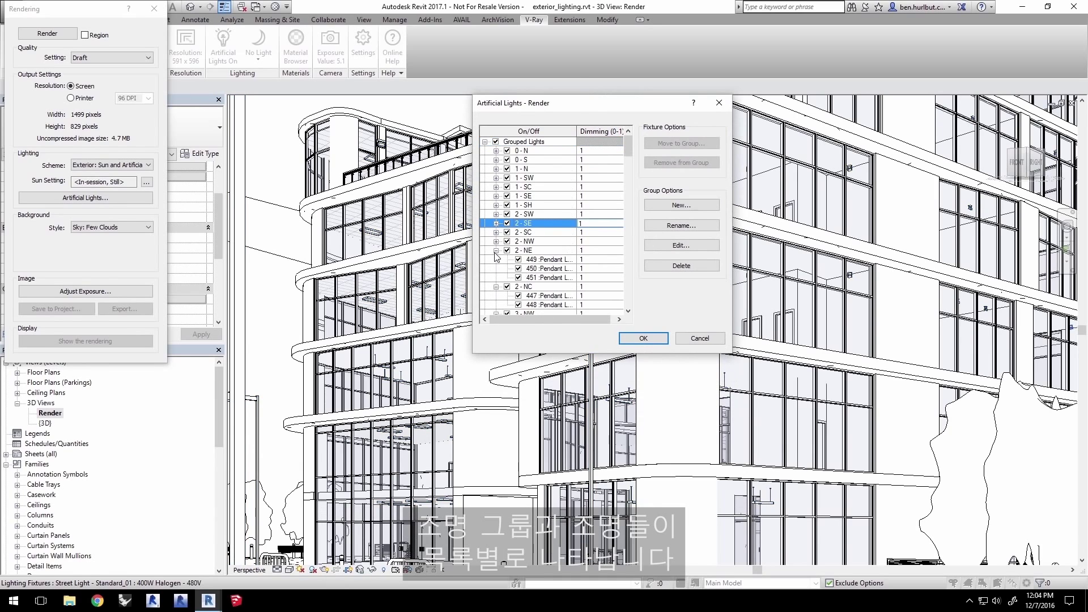
{"action": "left_click", "coordinate": [496, 251]}
{"action": "left_click", "coordinate": [496, 260]}
{"action": "left_click", "coordinate": [496, 269]}
{"action": "scroll", "coordinate": [497, 269], "scroll_direction": "down", "scroll_amount": 1}
{"action": "left_click", "coordinate": [496, 251]}
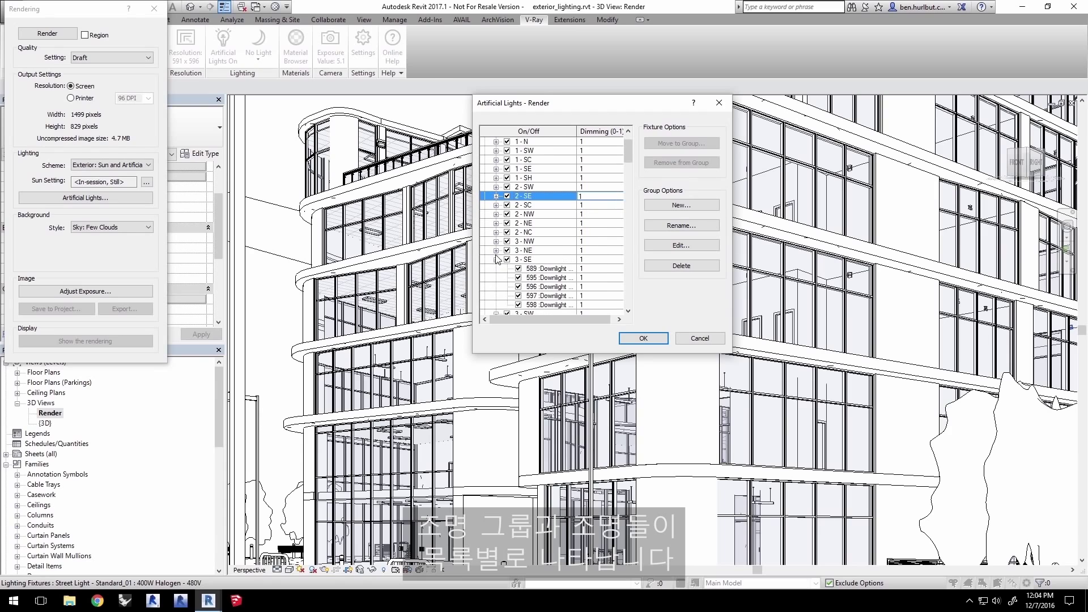
{"action": "left_click", "coordinate": [496, 259]}
{"action": "scroll", "coordinate": [497, 259], "scroll_direction": "down", "scroll_amount": 2}
{"action": "left_click", "coordinate": [496, 232]}
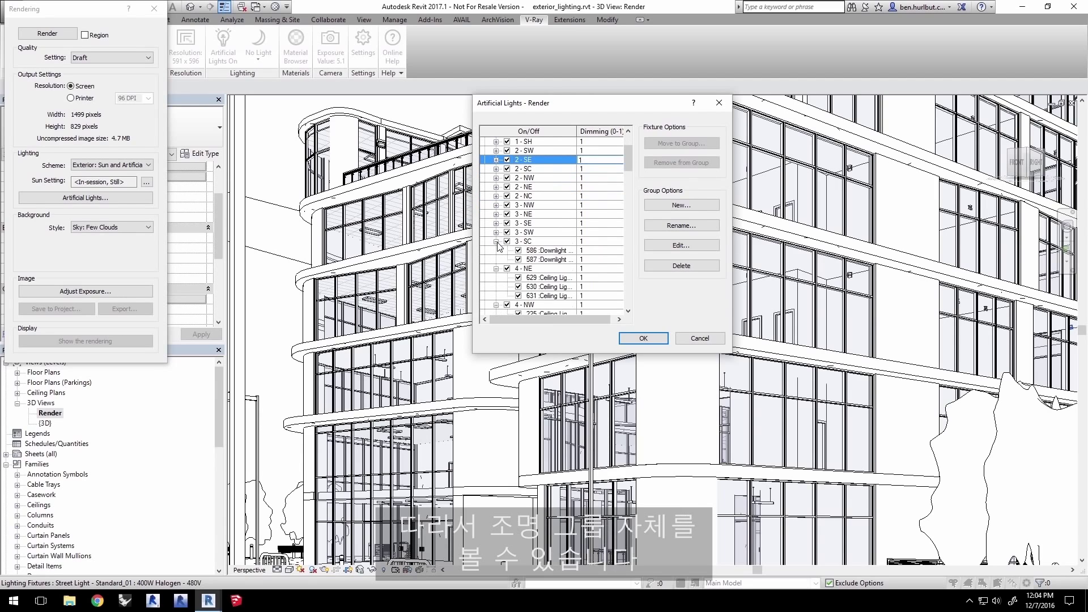
{"action": "left_click", "coordinate": [496, 242]}
{"action": "left_click", "coordinate": [496, 250]}
{"action": "left_click", "coordinate": [496, 260]}
{"action": "left_click", "coordinate": [496, 269]}
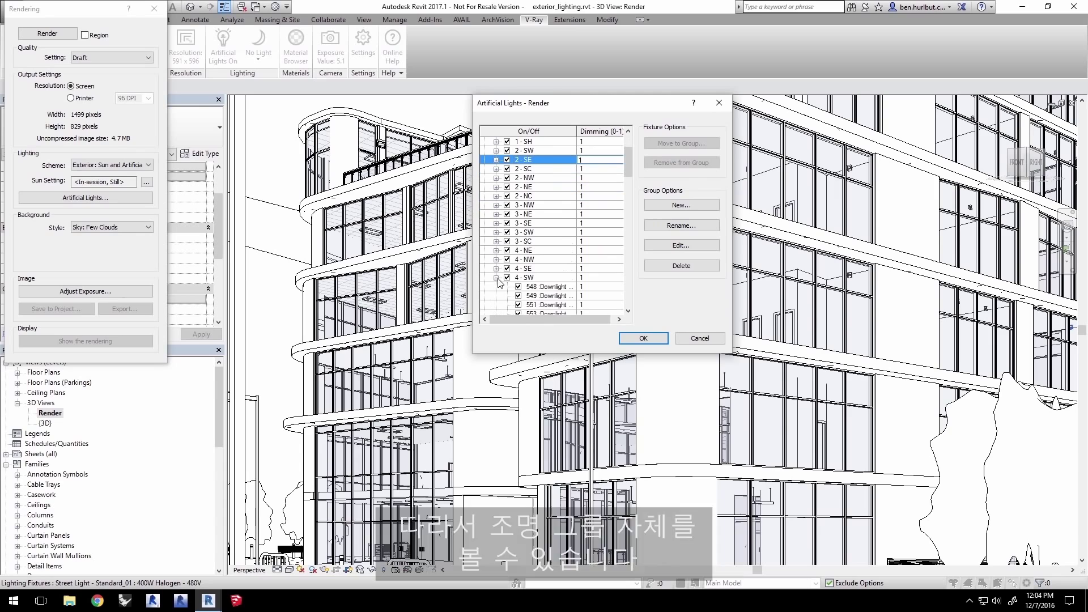
{"action": "left_click", "coordinate": [496, 278]}
{"action": "scroll", "coordinate": [497, 272], "scroll_direction": "down", "scroll_amount": 1}
{"action": "left_click", "coordinate": [496, 260]}
{"action": "left_click", "coordinate": [496, 269]}
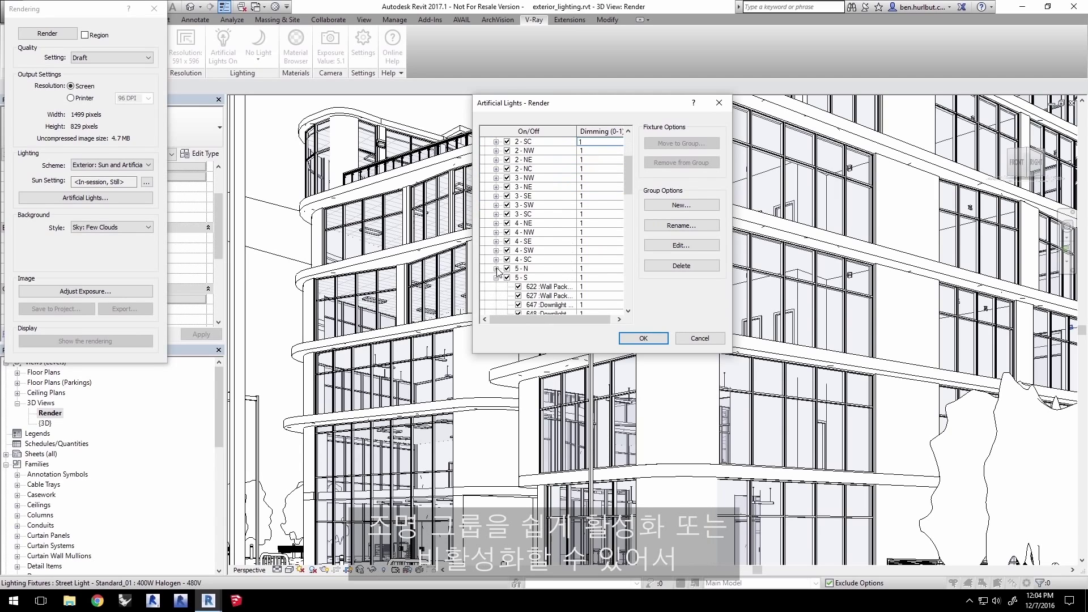
{"action": "left_click", "coordinate": [496, 278]}
{"action": "left_click", "coordinate": [496, 287]}
{"action": "scroll", "coordinate": [511, 267], "scroll_direction": "down", "scroll_amount": 1}
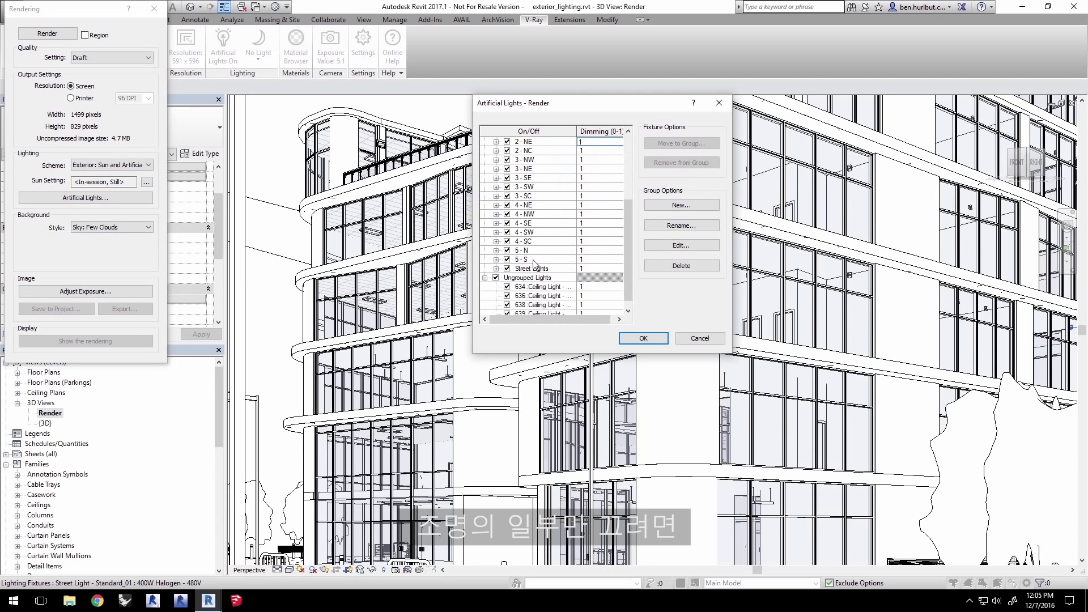
Step: Turn off the light groups 0 - N, 2 - SE, 2 - SC, 2 - NE and 2 - NC
{"action": "scroll", "coordinate": [555, 227], "scroll_direction": "up", "scroll_amount": 4}
{"action": "left_click", "coordinate": [557, 223]}
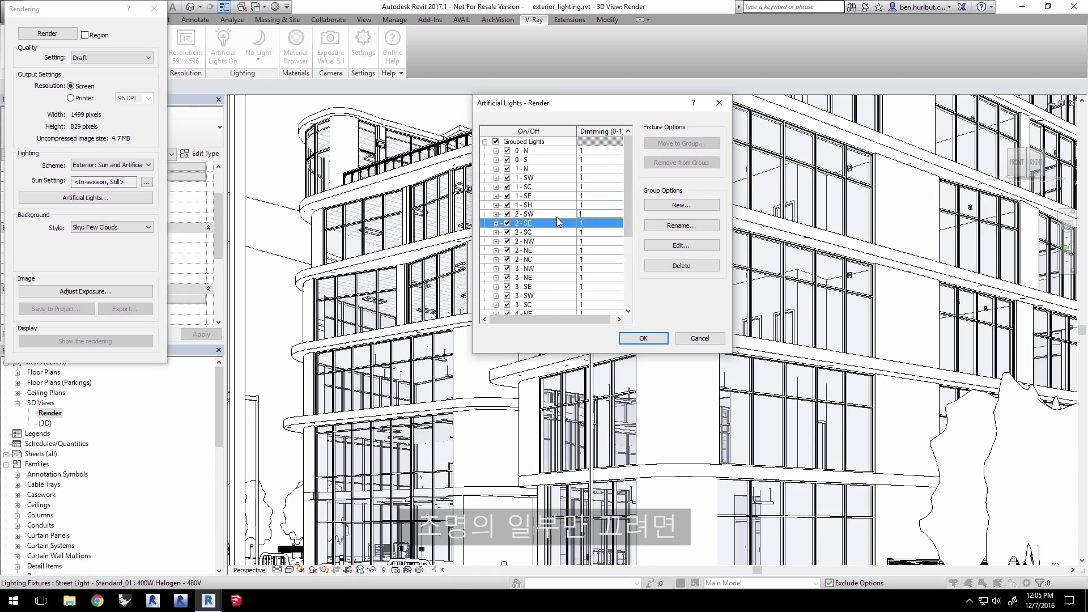
{"action": "left_click", "coordinate": [508, 151]}
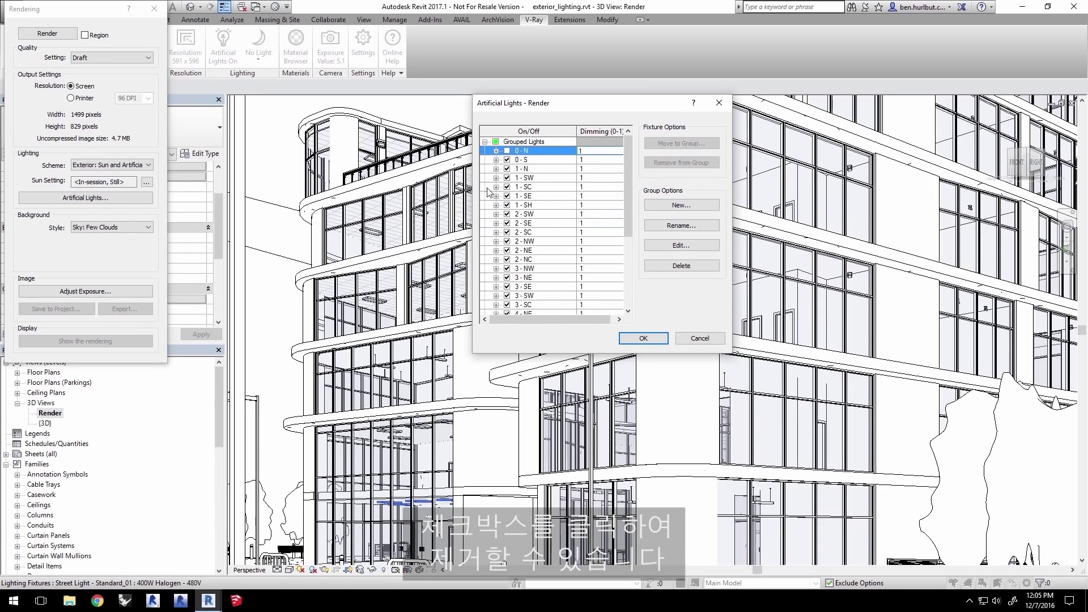
{"action": "left_click", "coordinate": [507, 224]}
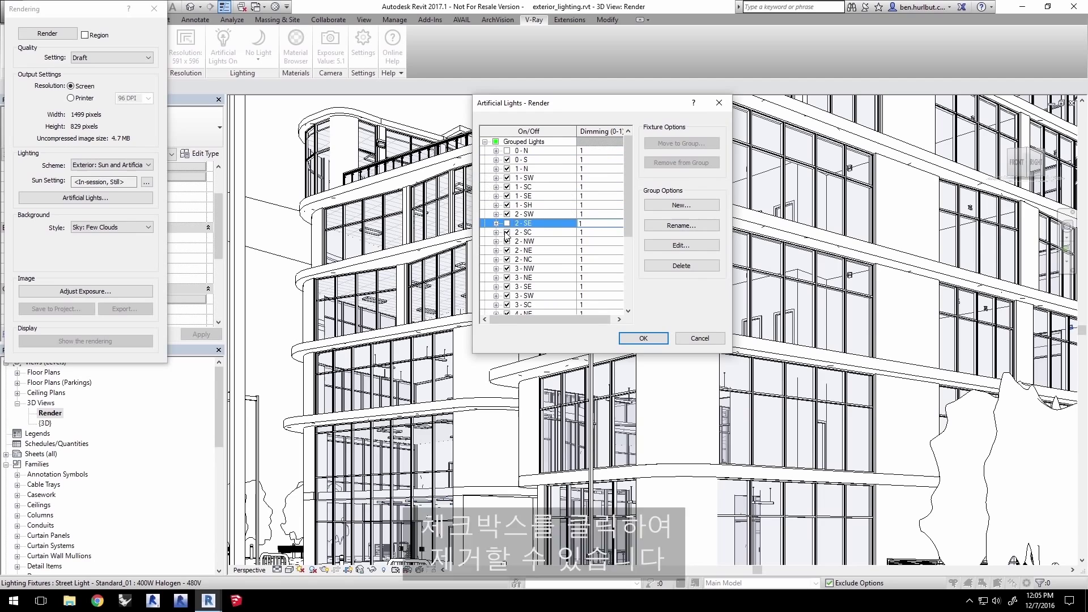
{"action": "left_click", "coordinate": [507, 233]}
{"action": "left_click", "coordinate": [507, 251]}
{"action": "left_click", "coordinate": [507, 260]}
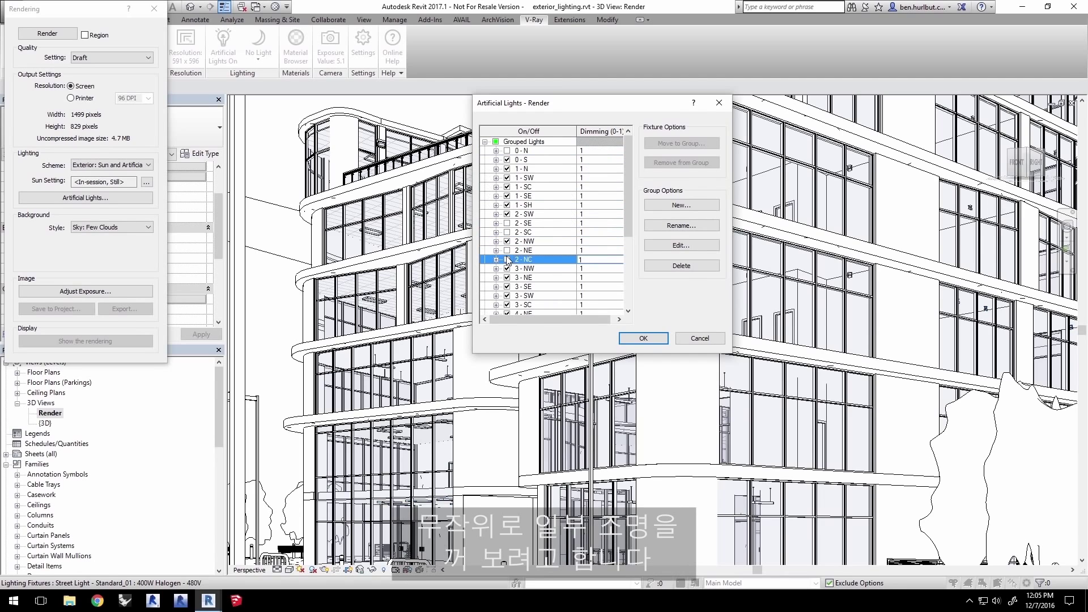
Step: Turn off the light groups 3 - NE, 3 - SW, 3 - SC, 4 - NE and 4 - SE, and accept the lighting settings
{"action": "left_click", "coordinate": [508, 278]}
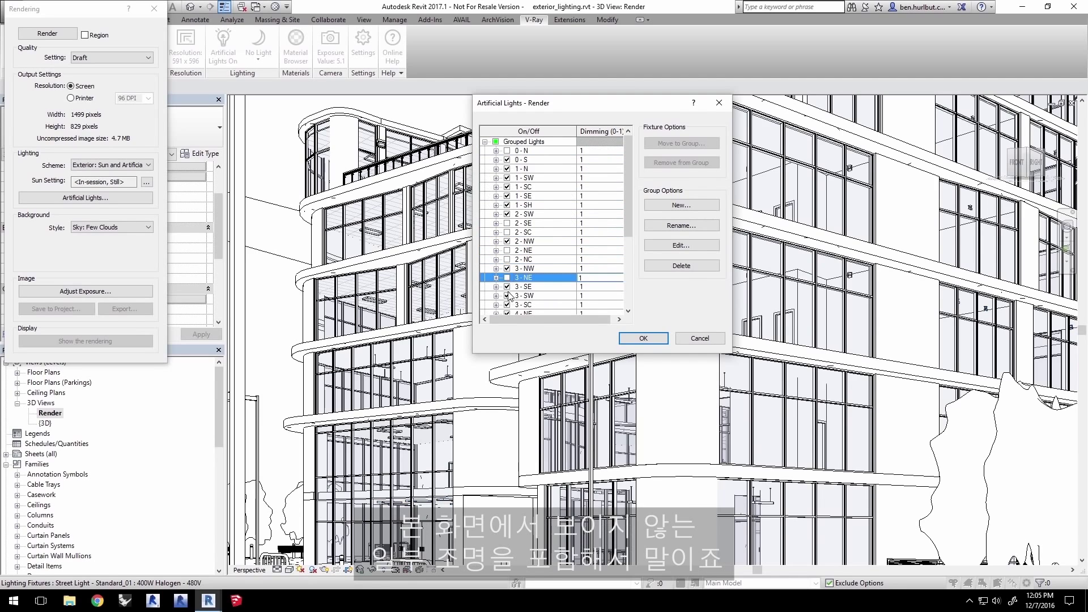
{"action": "left_click", "coordinate": [507, 296]}
{"action": "scroll", "coordinate": [508, 296], "scroll_direction": "down", "scroll_amount": 2}
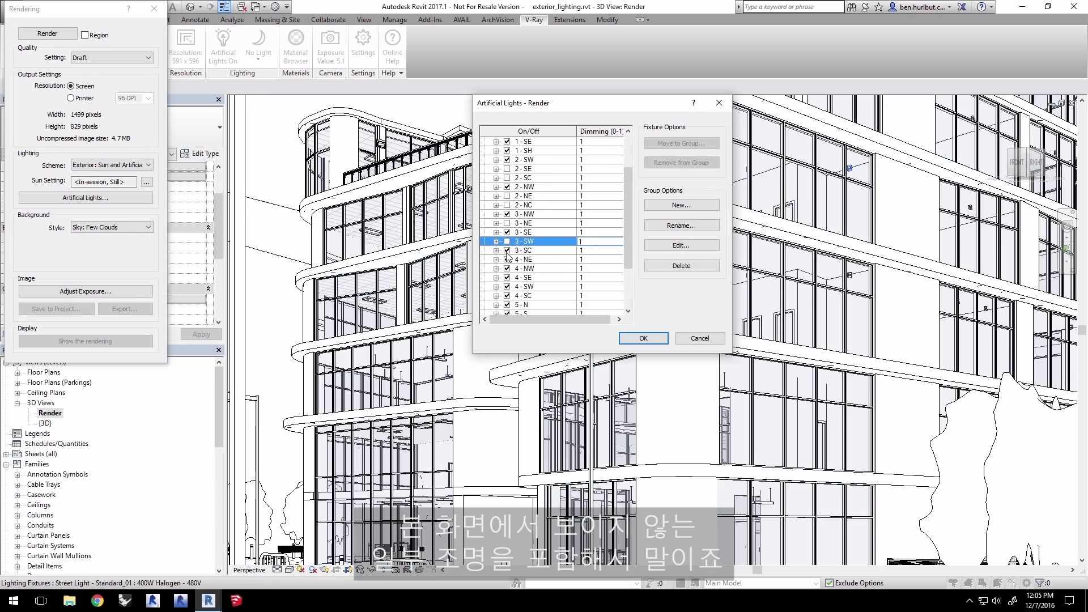
{"action": "left_click", "coordinate": [507, 250]}
{"action": "scroll", "coordinate": [508, 253], "scroll_direction": "down", "scroll_amount": 1}
{"action": "left_click", "coordinate": [508, 250]}
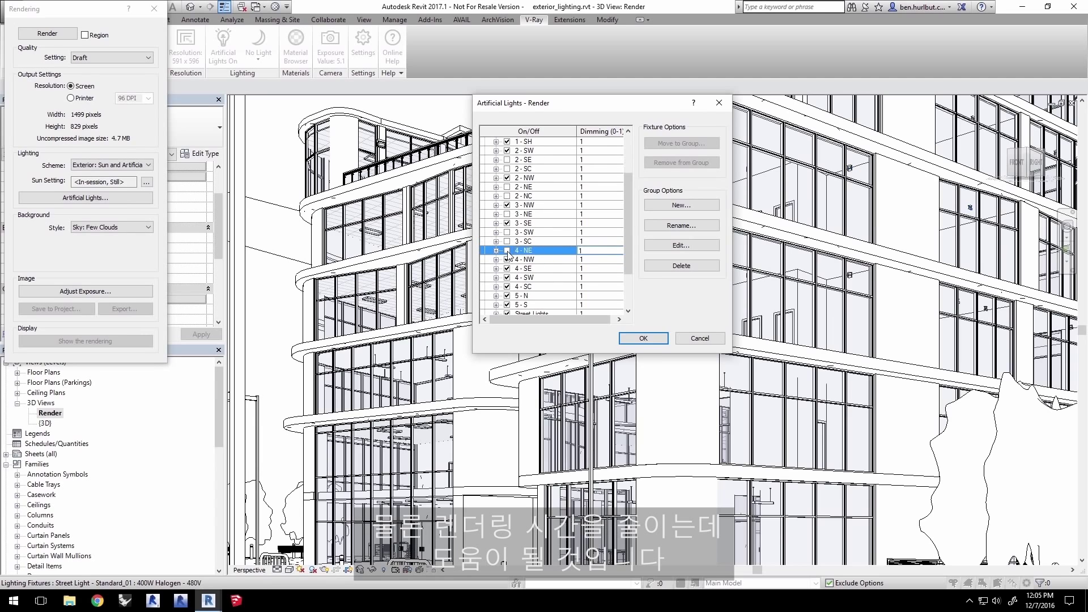
{"action": "left_click", "coordinate": [507, 268]}
{"action": "scroll", "coordinate": [578, 278], "scroll_direction": "down", "scroll_amount": 1}
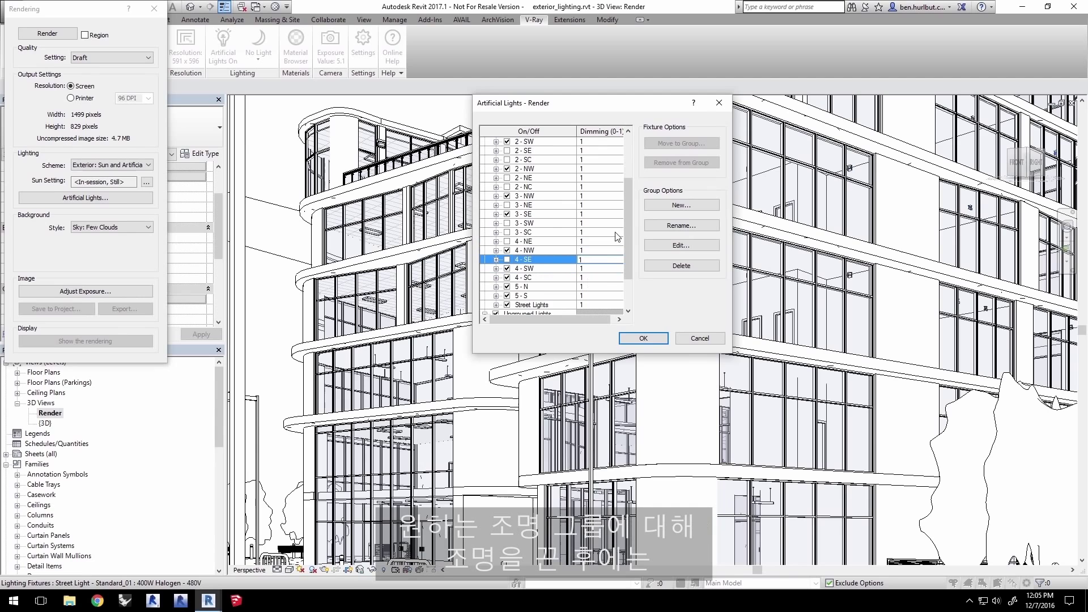
{"action": "scroll", "coordinate": [629, 216], "scroll_direction": "up", "scroll_amount": 3}
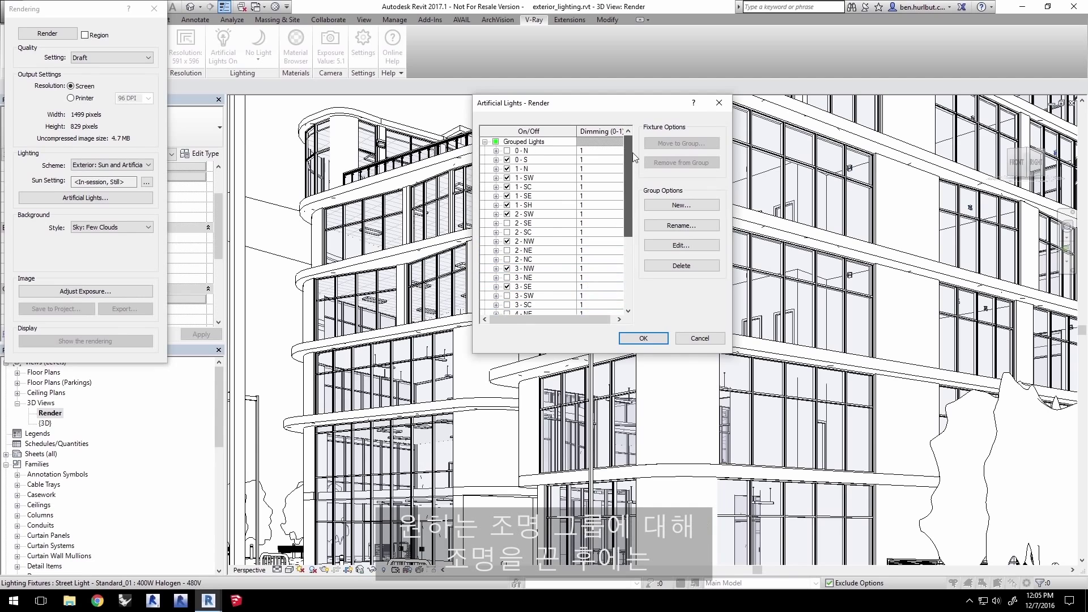
{"action": "left_click", "coordinate": [654, 339]}
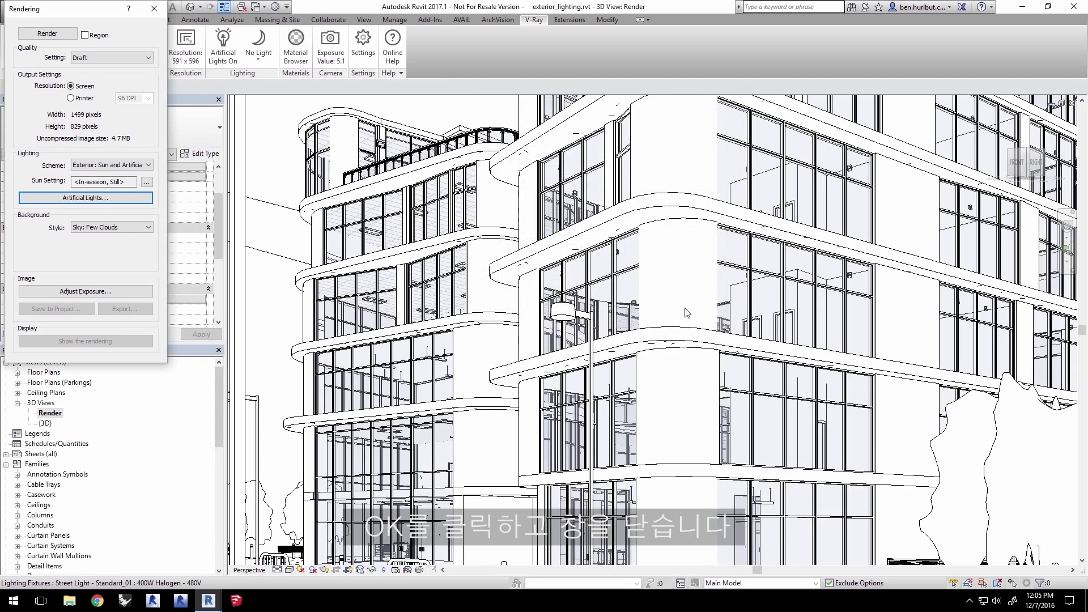
{"action": "left_click", "coordinate": [153, 11]}
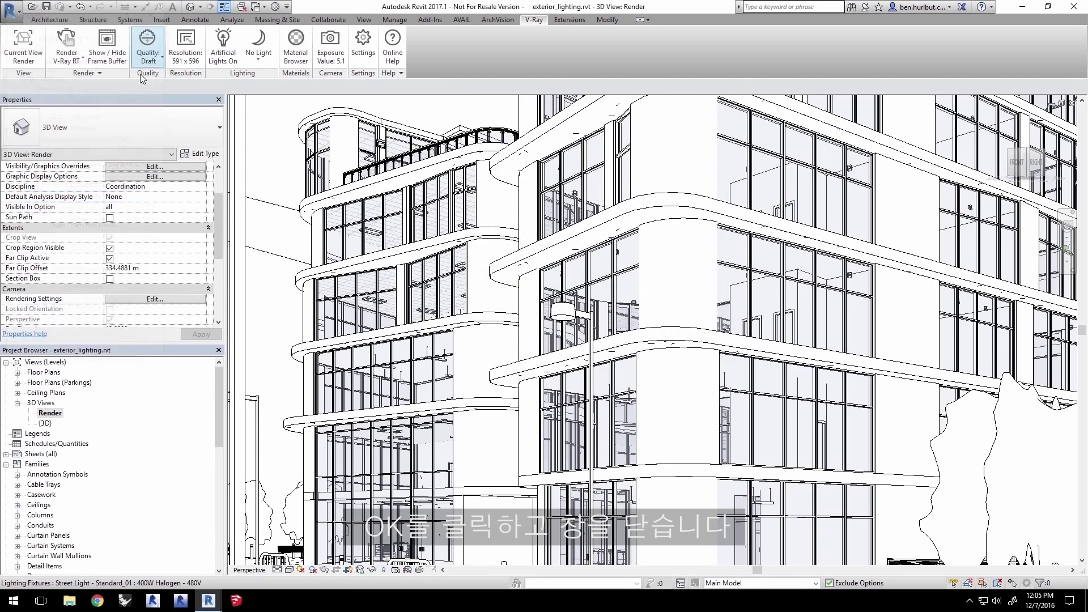
Step: Return to the default {3D} view and restart the V-Ray RT render with its frame buffer displayed
{"action": "left_click", "coordinate": [256, 10]}
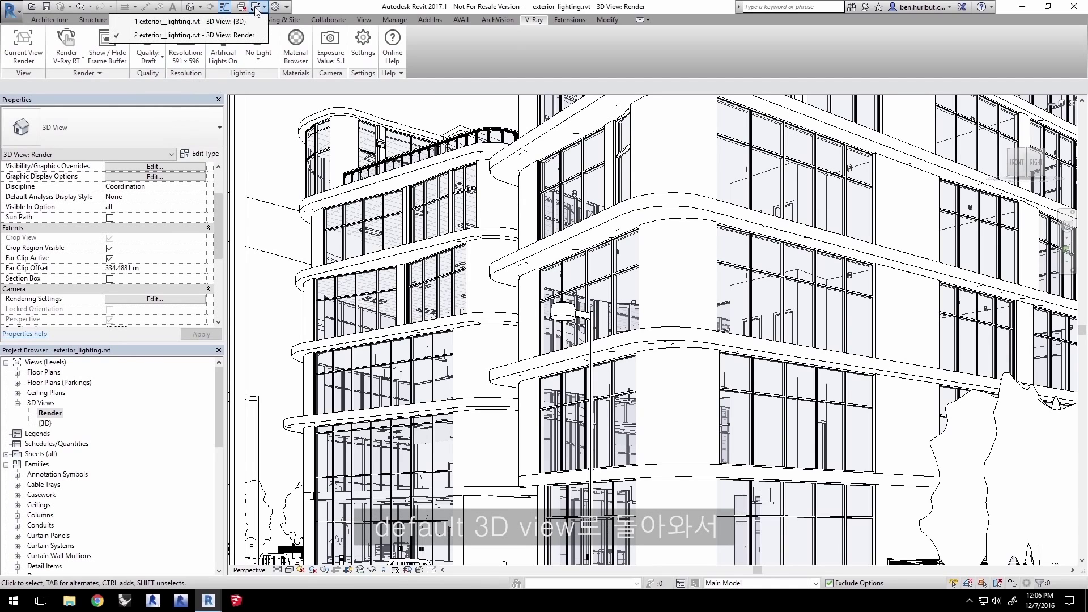
{"action": "left_click", "coordinate": [216, 24]}
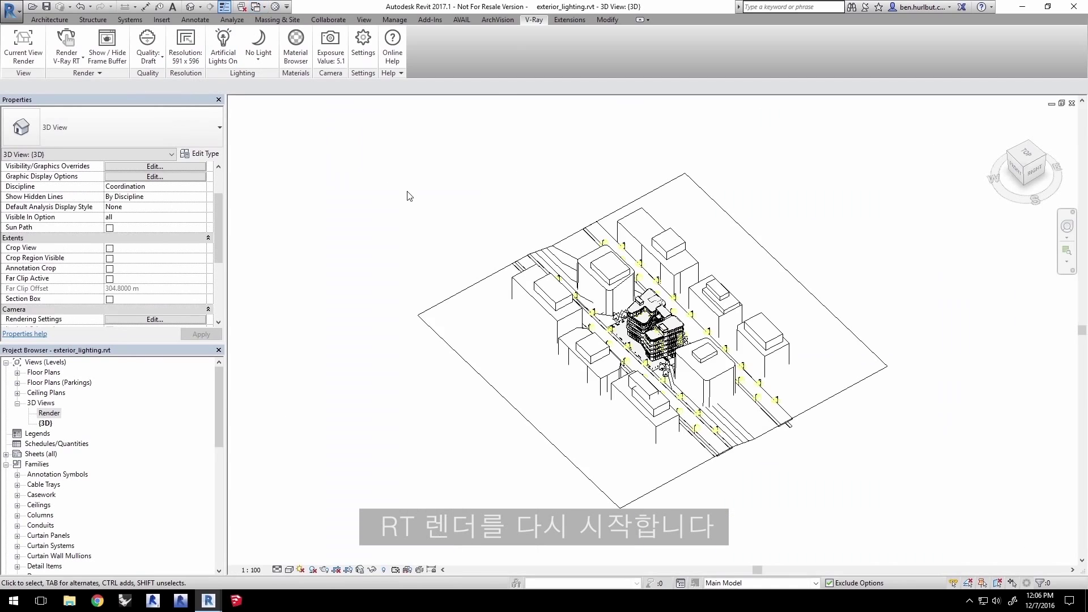
{"action": "left_click", "coordinate": [68, 40]}
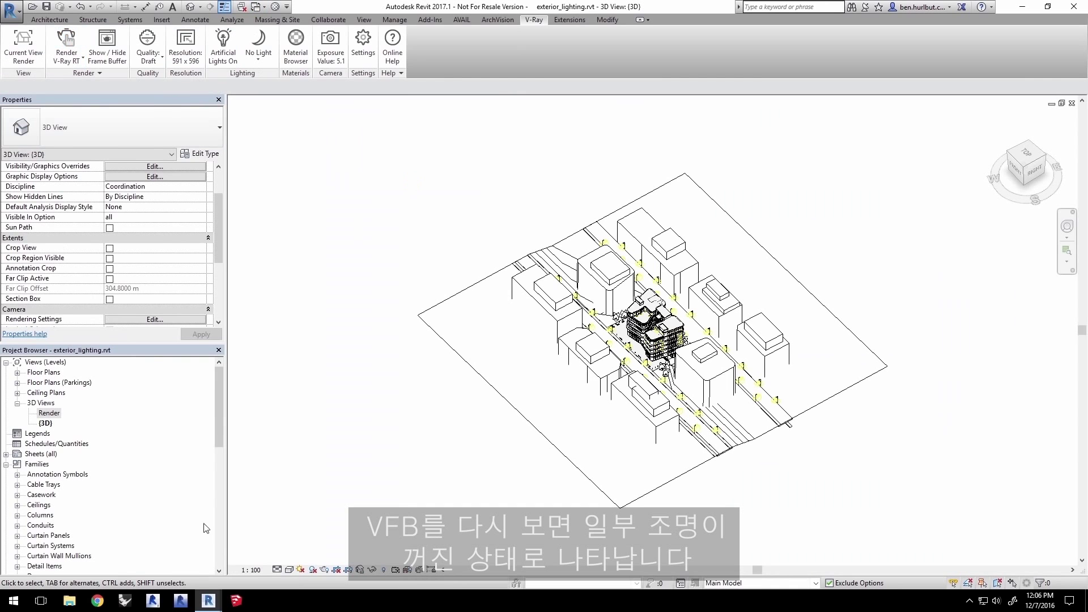
{"action": "mouse_move", "coordinate": [208, 601]}
{"action": "left_click", "coordinate": [212, 570]}
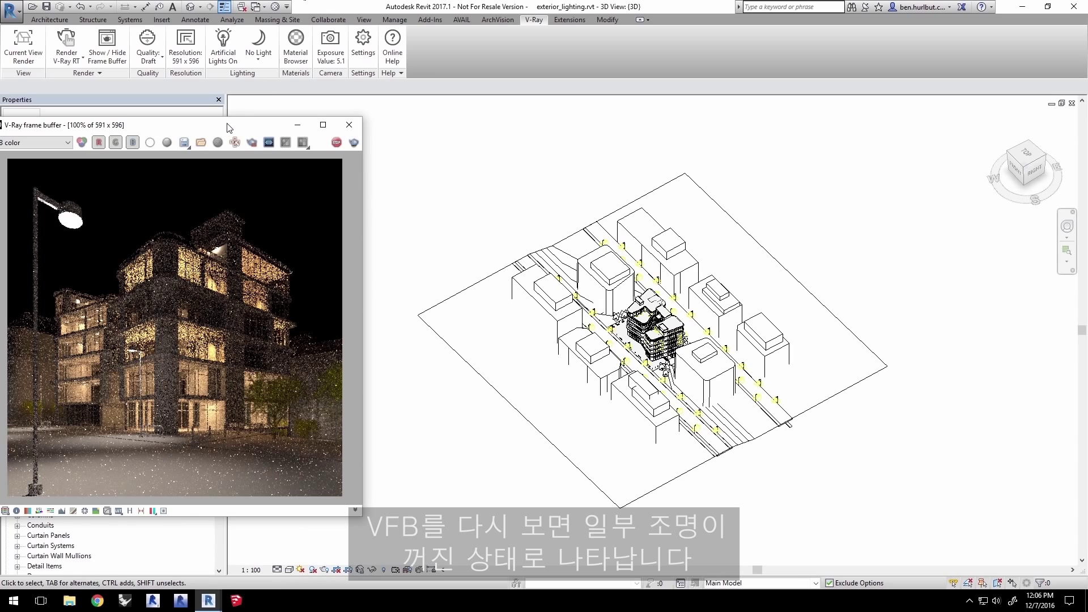
{"action": "left_click_drag", "start_coordinate": [228, 128], "coordinate": [227, 114]}
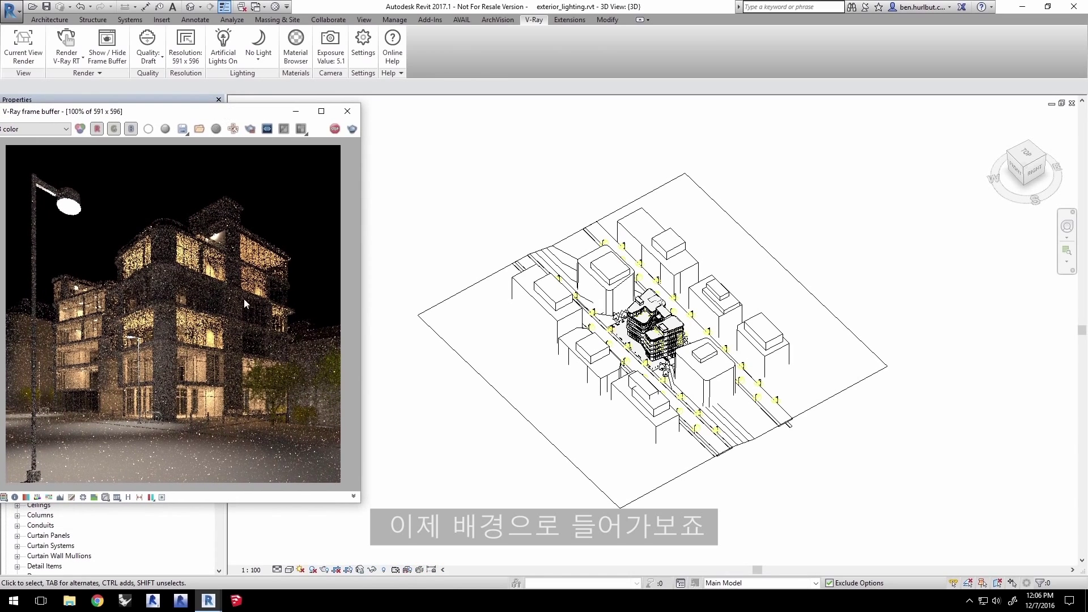
Step: Switch the environment lighting to V-Ray Sun with a sun intensity of .0001
{"action": "left_click", "coordinate": [259, 50]}
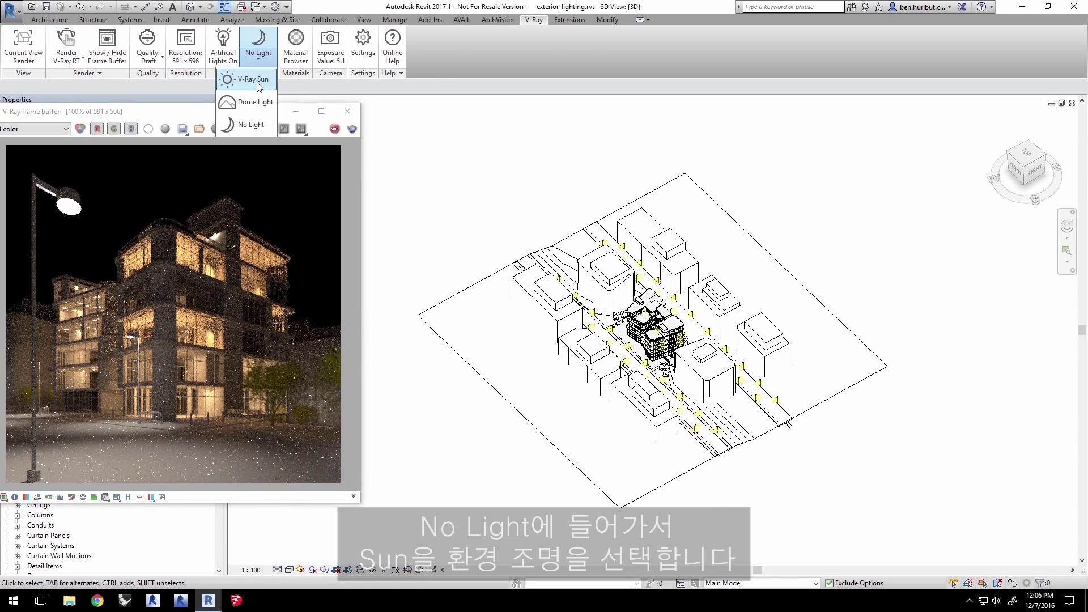
{"action": "left_click", "coordinate": [258, 80]}
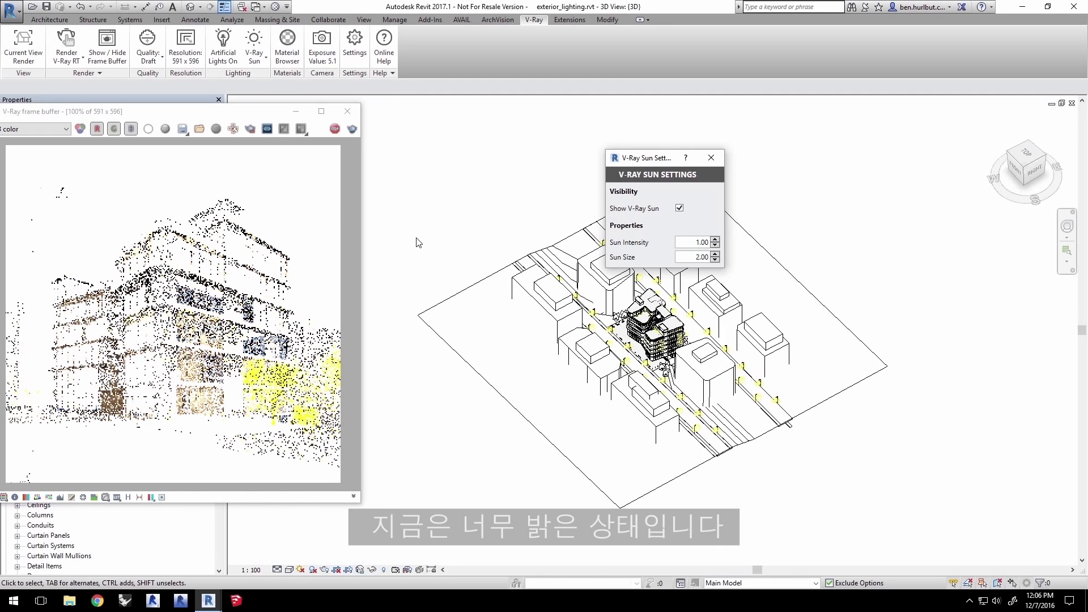
{"action": "double_click", "coordinate": [703, 242]}
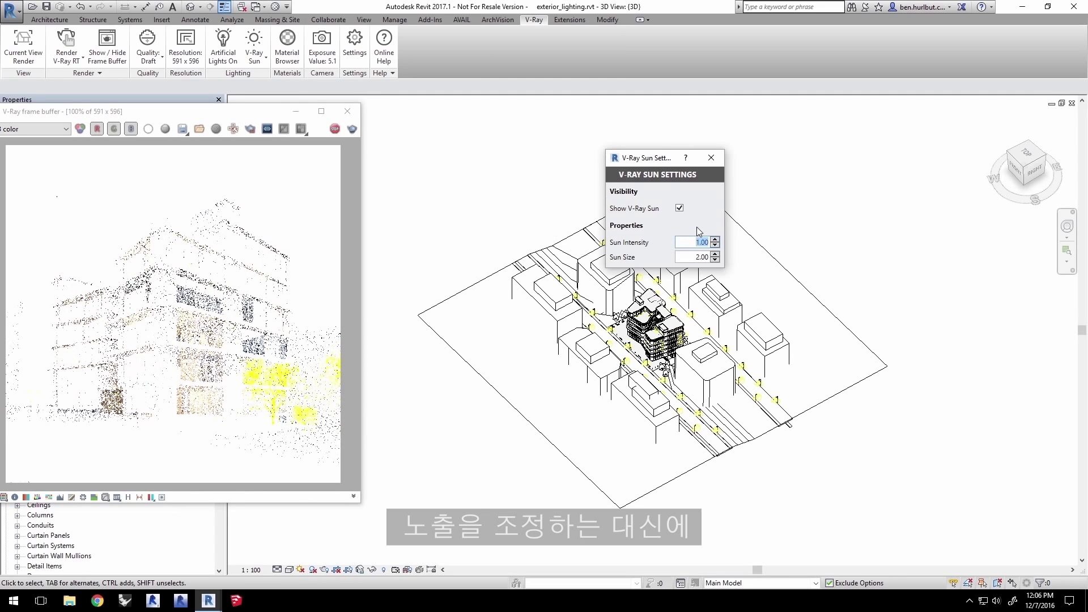
{"action": "type", "text": ".000"}
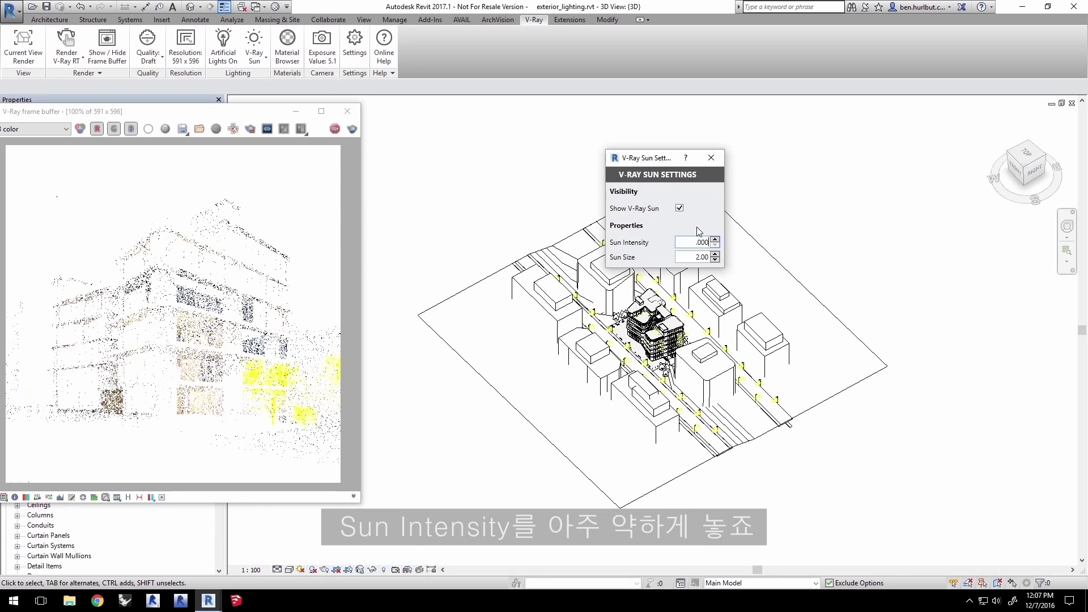
{"action": "type", "text": "1"}
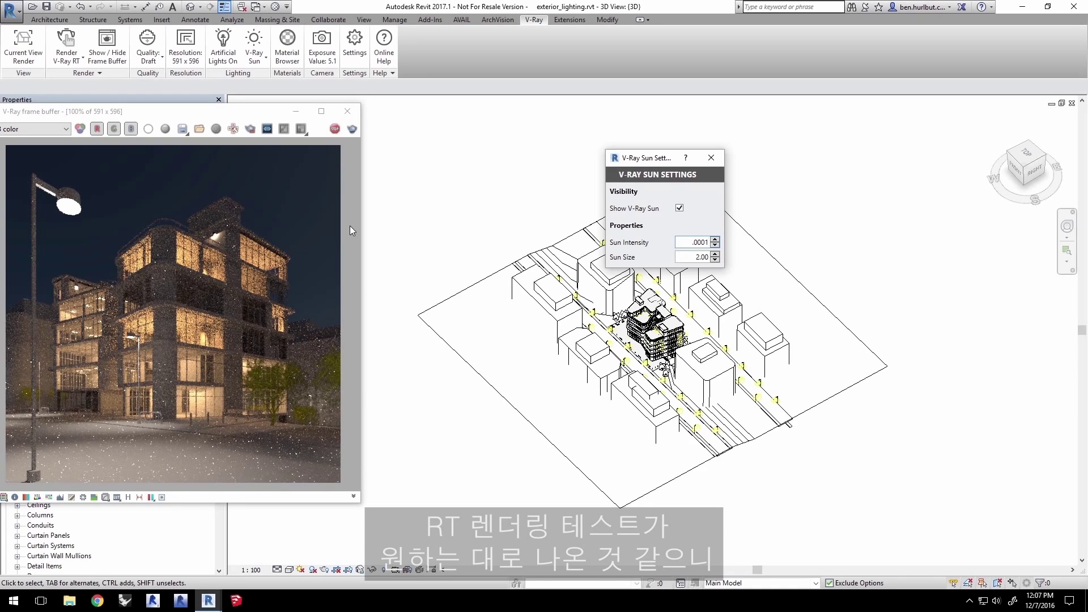
Step: Stop the RT render, closing the sun settings, and set the render quality to Medium
{"action": "left_click", "coordinate": [336, 129]}
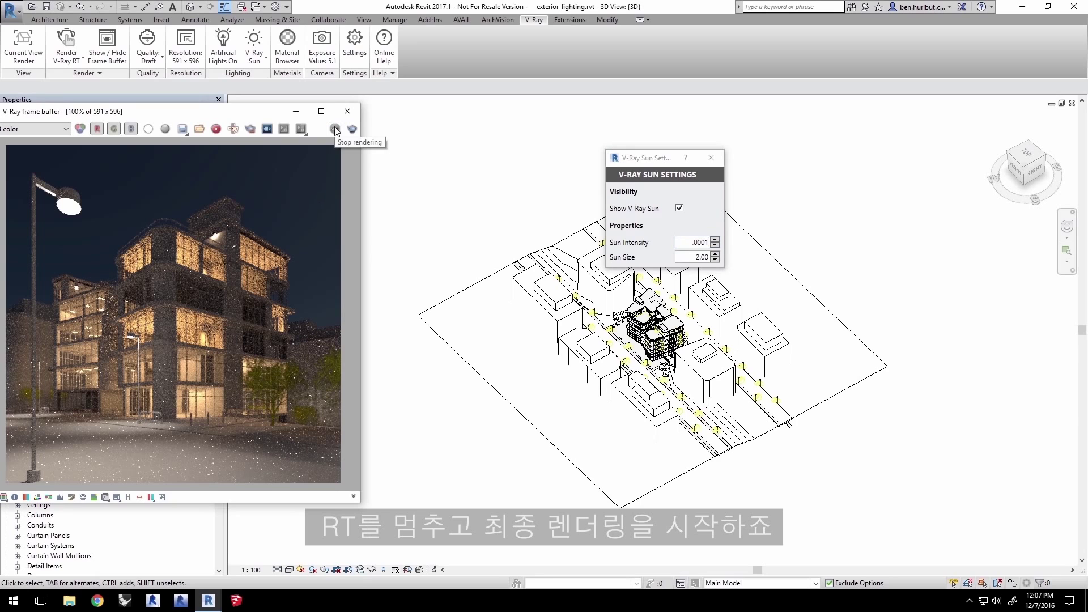
{"action": "left_click", "coordinate": [717, 159]}
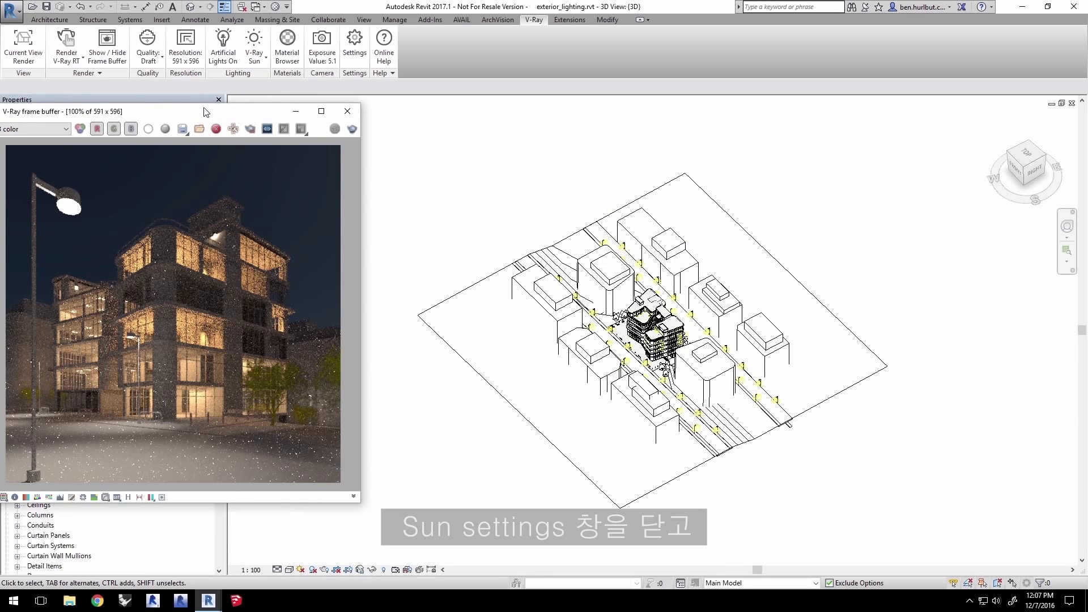
{"action": "left_click_drag", "start_coordinate": [205, 111], "coordinate": [540, 124]}
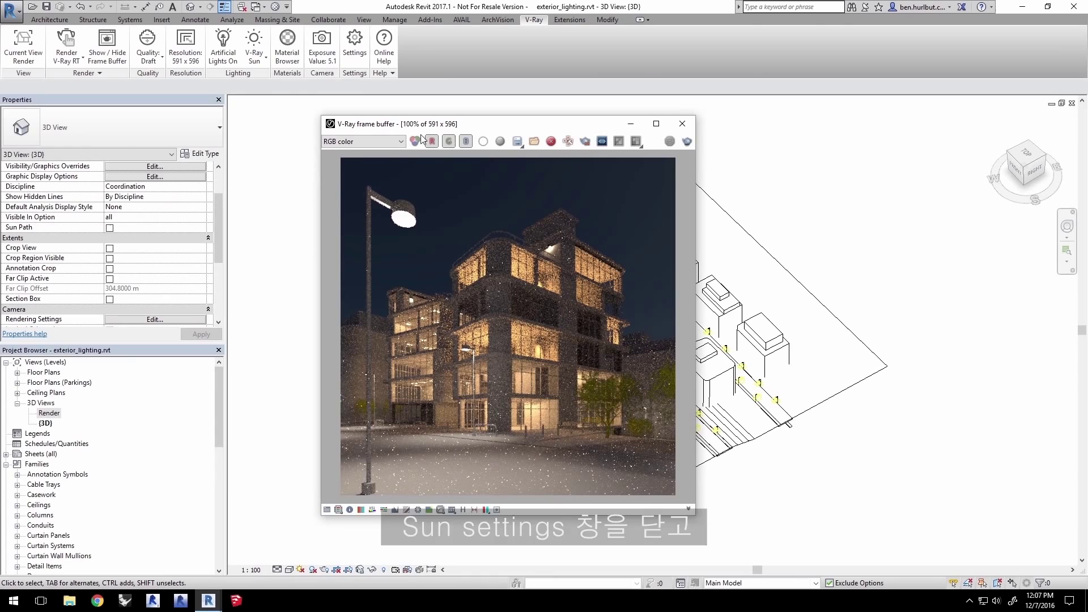
{"action": "left_click", "coordinate": [148, 64]}
{"action": "left_click", "coordinate": [146, 88]}
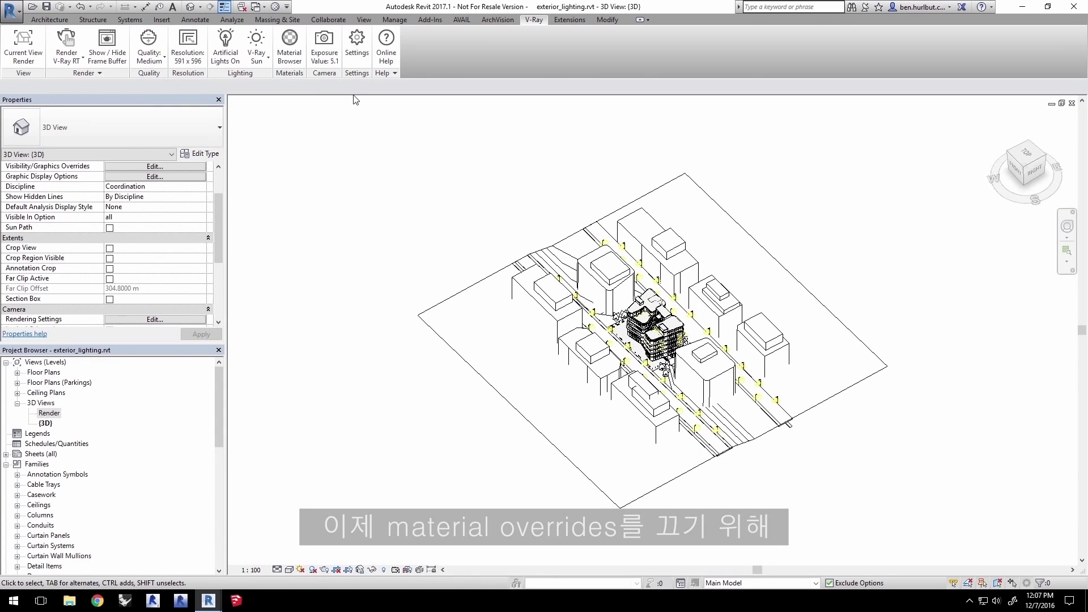
Step: Turn off the opaque and transparent overrides in the global V-Ray materials
{"action": "left_click", "coordinate": [290, 45]}
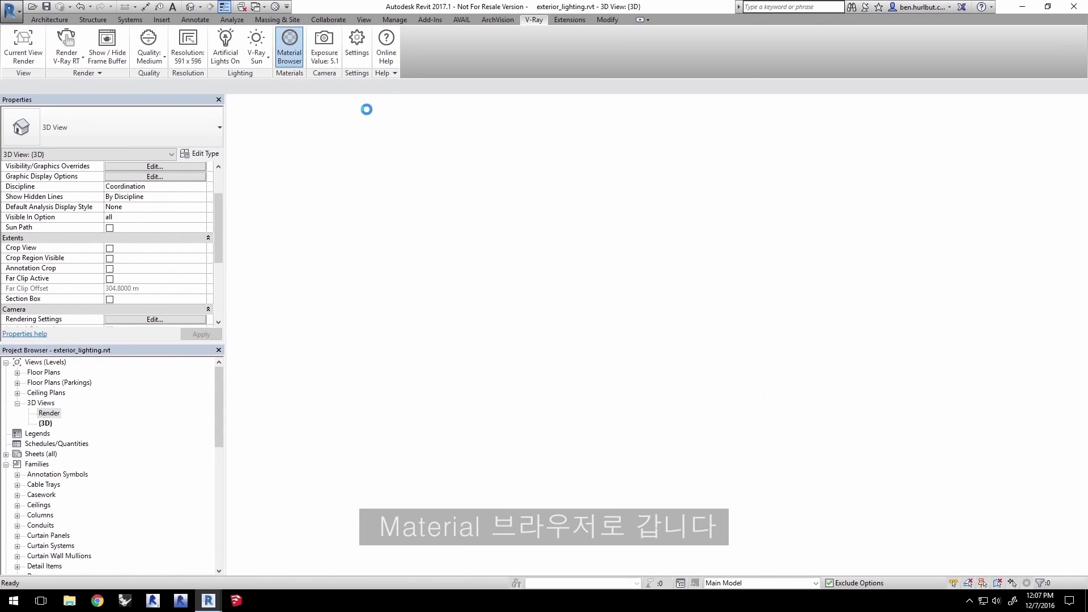
{"action": "left_click", "coordinate": [432, 206]}
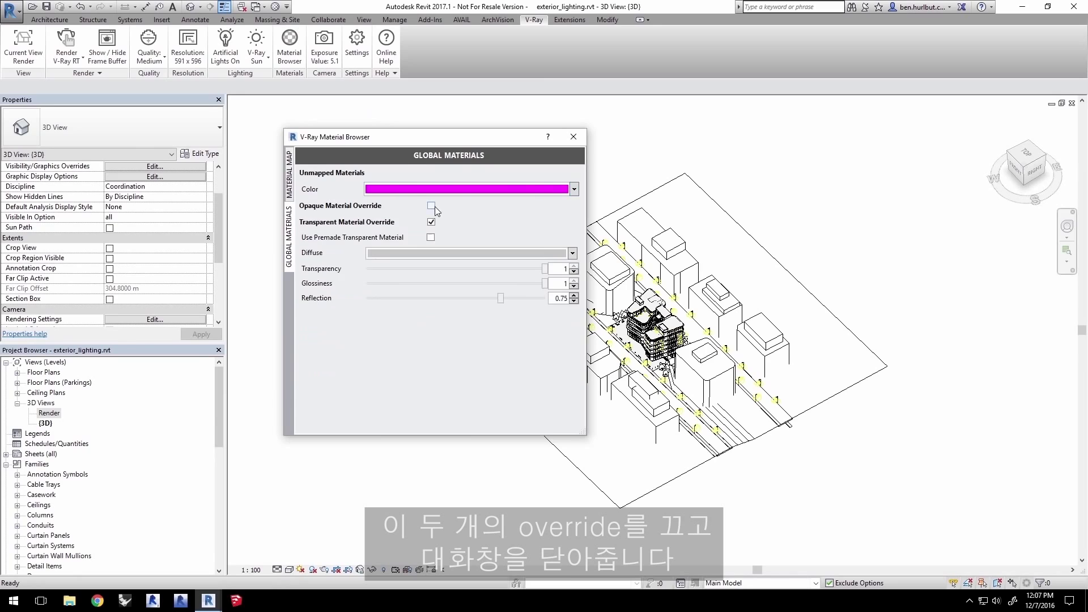
{"action": "left_click", "coordinate": [431, 222]}
{"action": "left_click", "coordinate": [573, 137]}
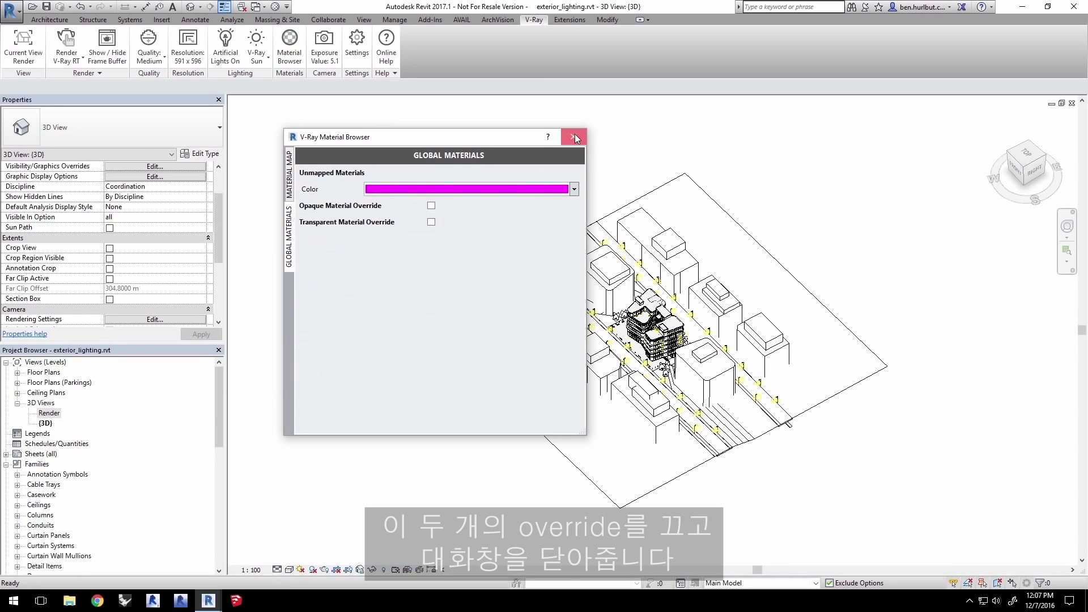
Step: Start the final render using Render With V-Ray instead of RT
{"action": "left_click", "coordinate": [67, 58]}
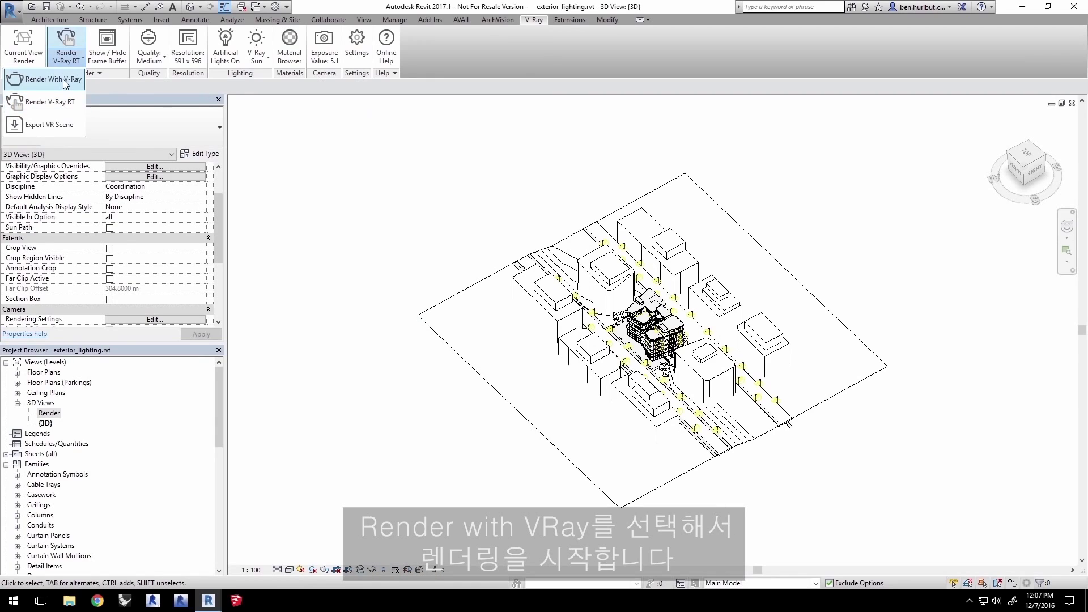
{"action": "left_click", "coordinate": [65, 81]}
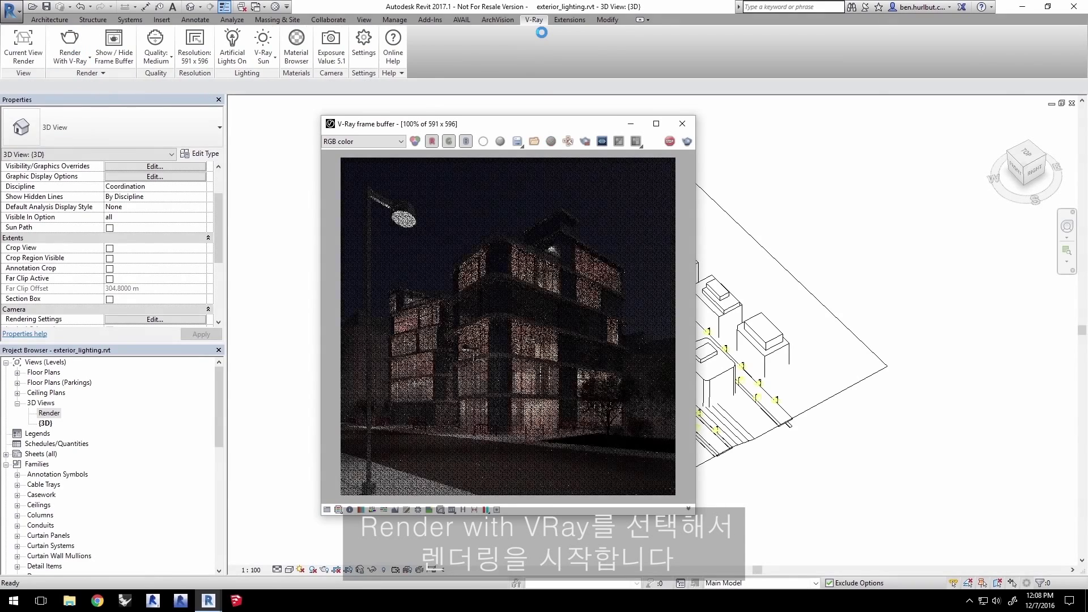